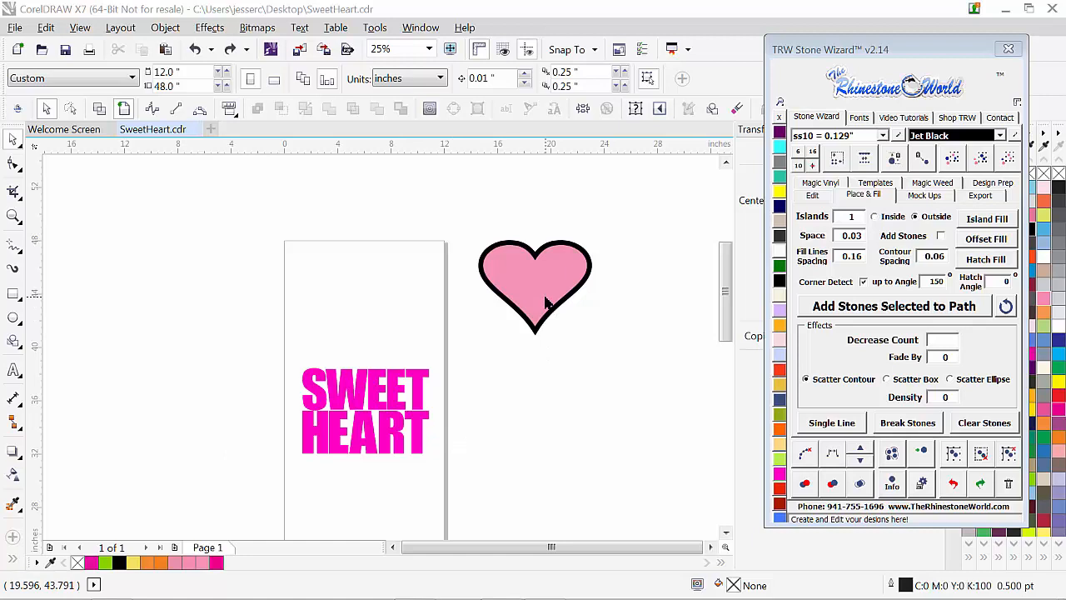
Try moving the pink inner heart off its black outline, and undo the move.
left_click_drag(545, 304, 522, 411)
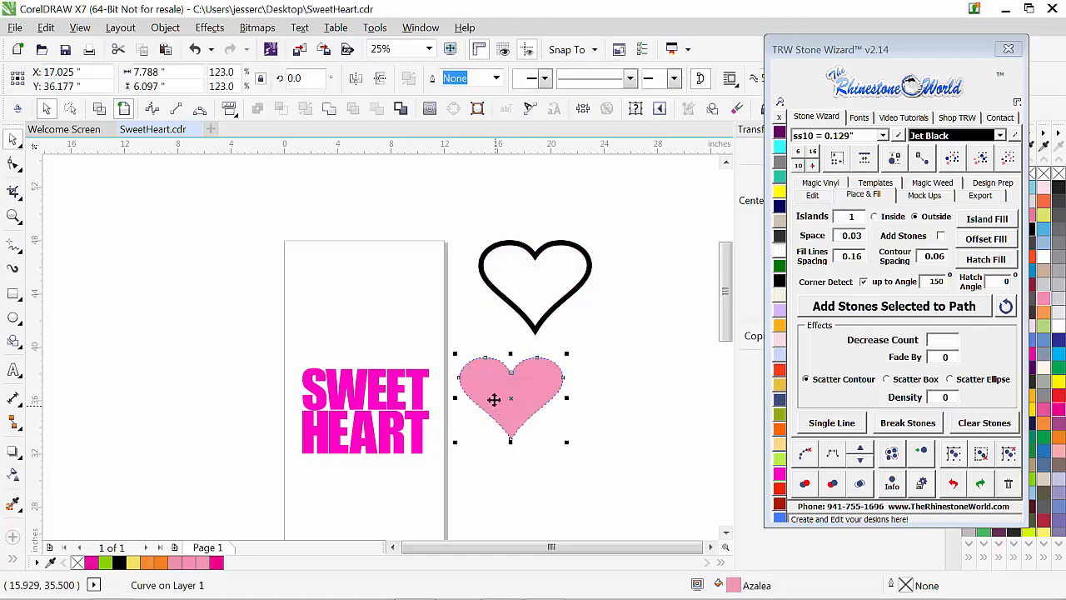
left_click(195, 51)
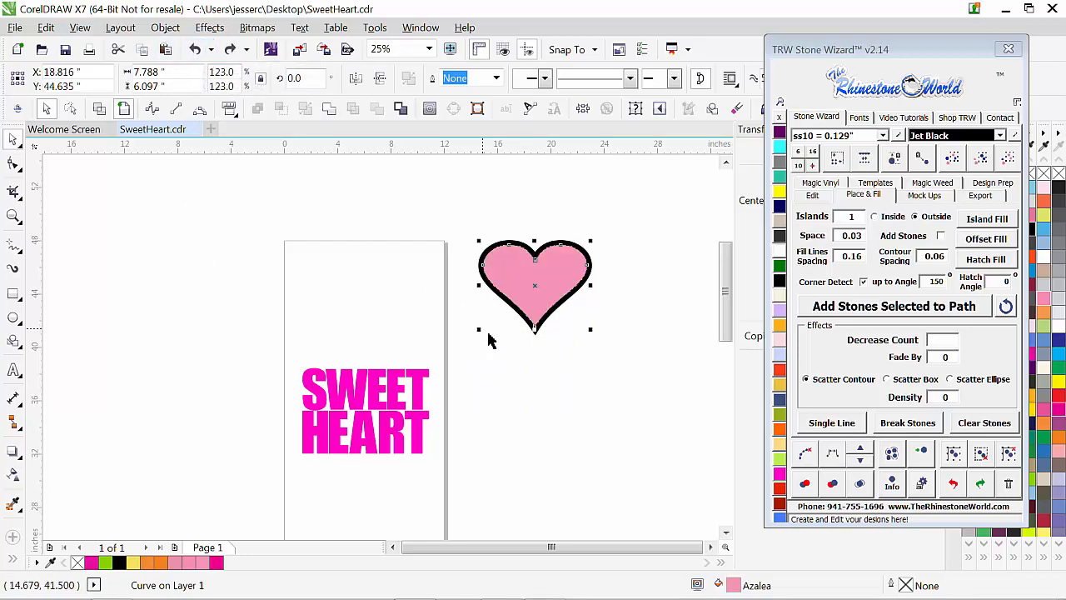
left_click(546, 384)
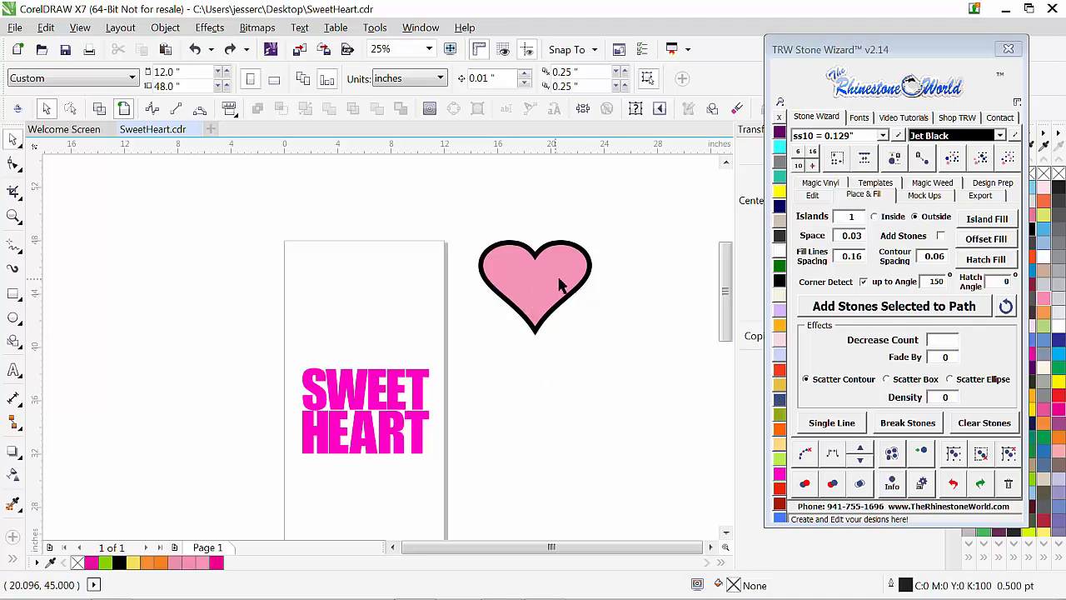
Group the pink heart with its black outline shape.
scroll(558, 275, "up", 1)
scroll(620, 304, "up", 2)
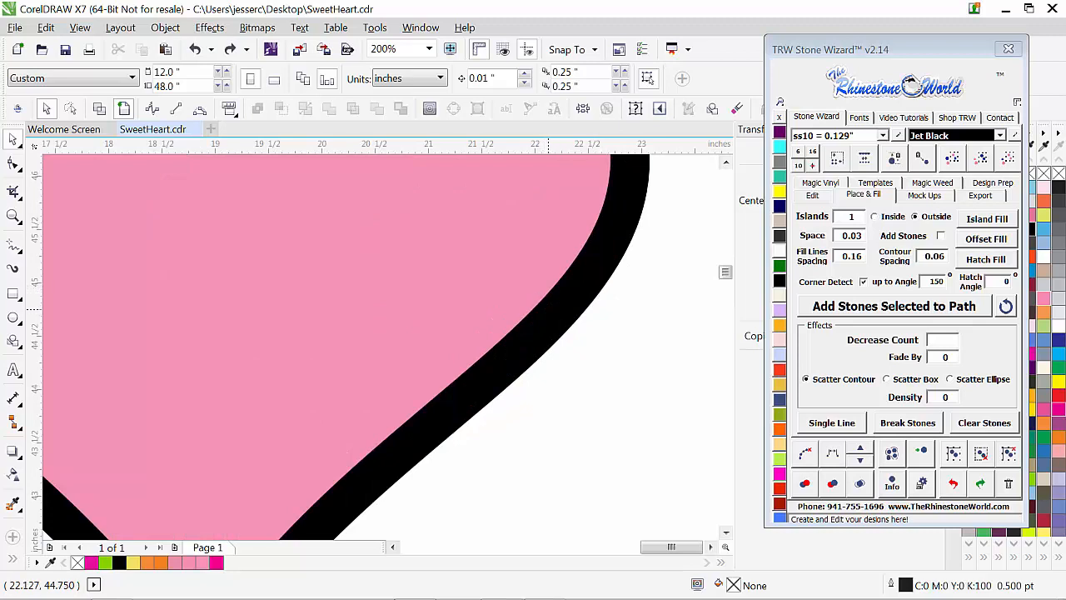
left_click(548, 307)
scroll(549, 312, "up", 1)
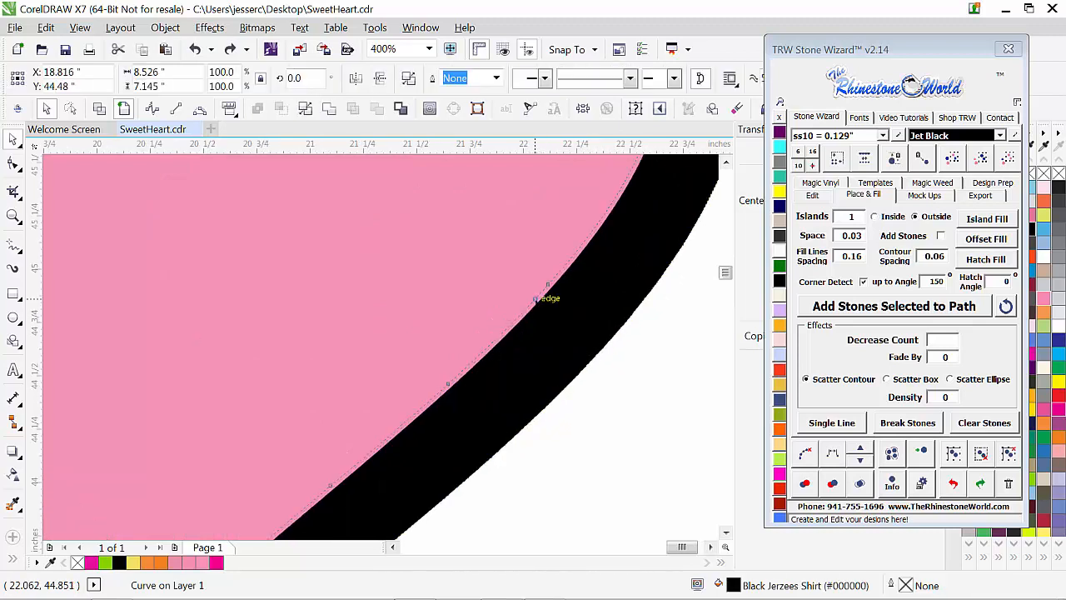
scroll(538, 296, "down", 4)
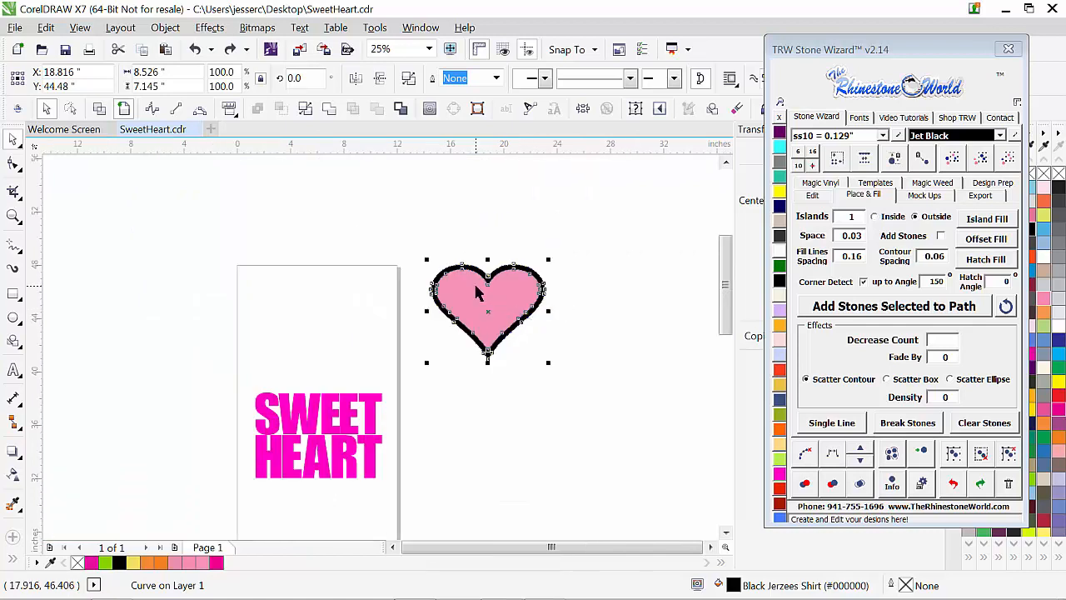
left_click(428, 249)
left_click_drag(405, 239, 557, 362)
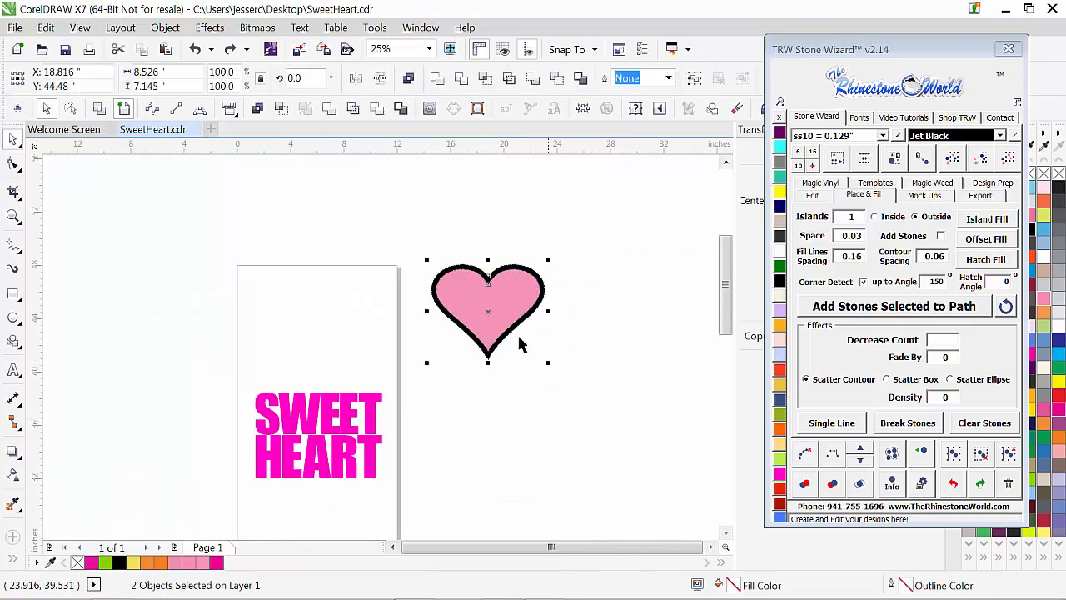
right_click(502, 313)
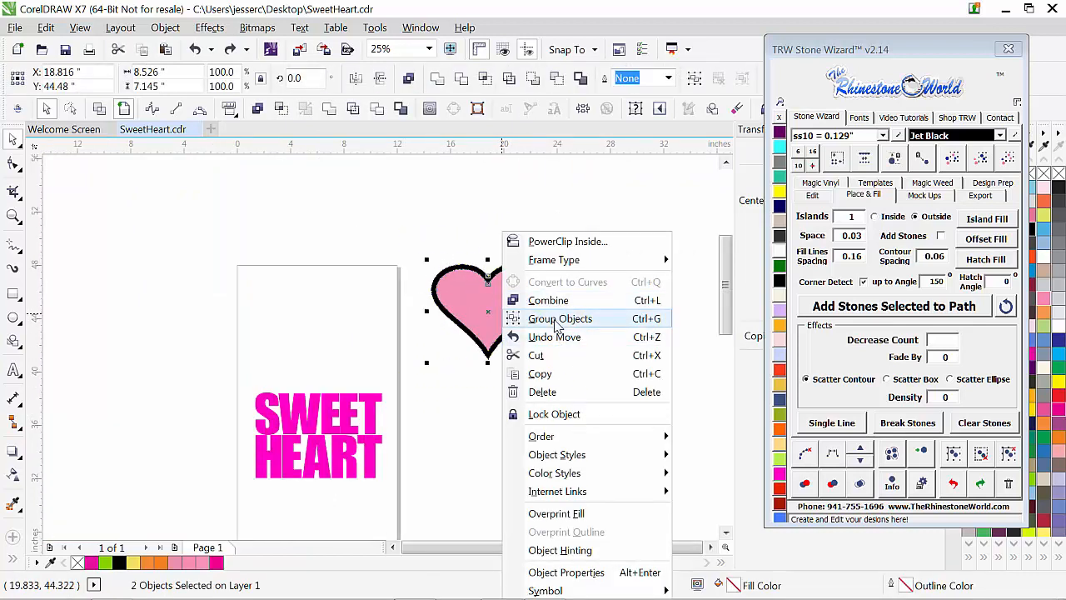
left_click(554, 319)
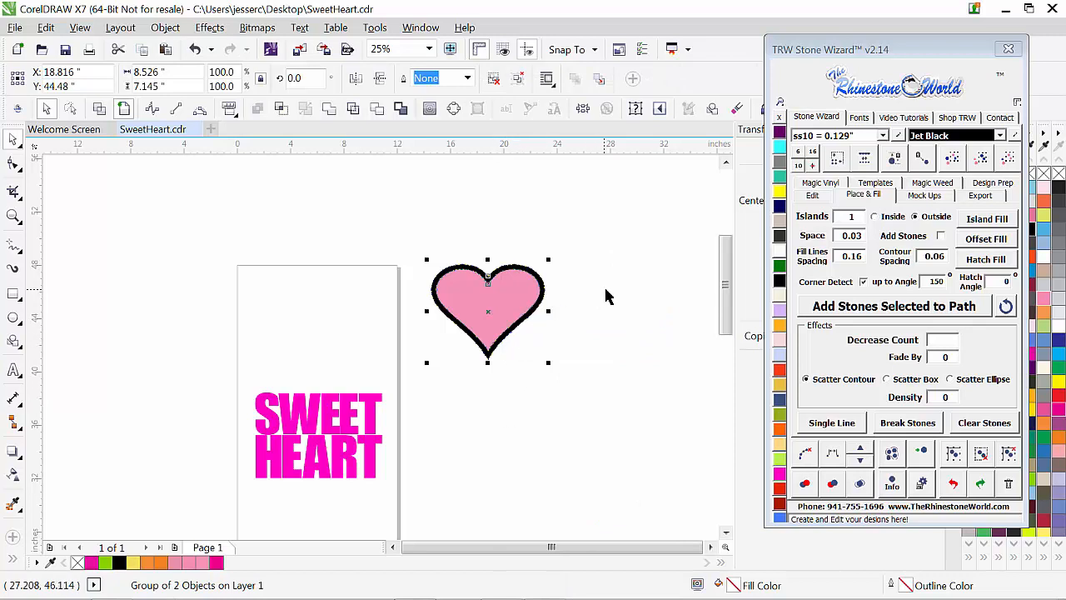
Try deleting a character from the word SWEET in text editing, and undo the deletion.
scroll(604, 285, "down", 1)
scroll(481, 366, "up", 2)
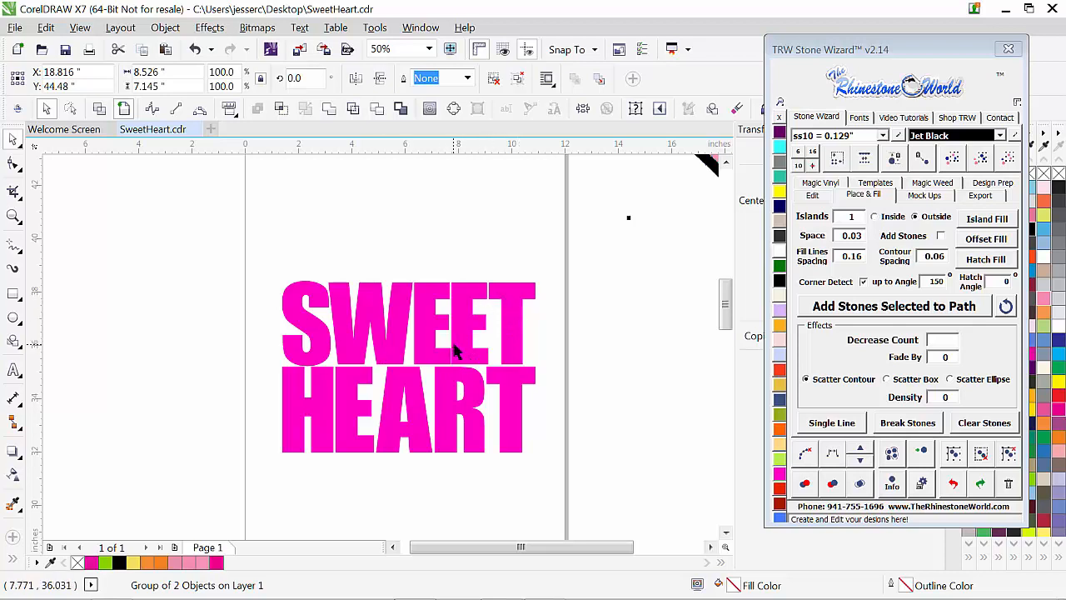
double_click(488, 374)
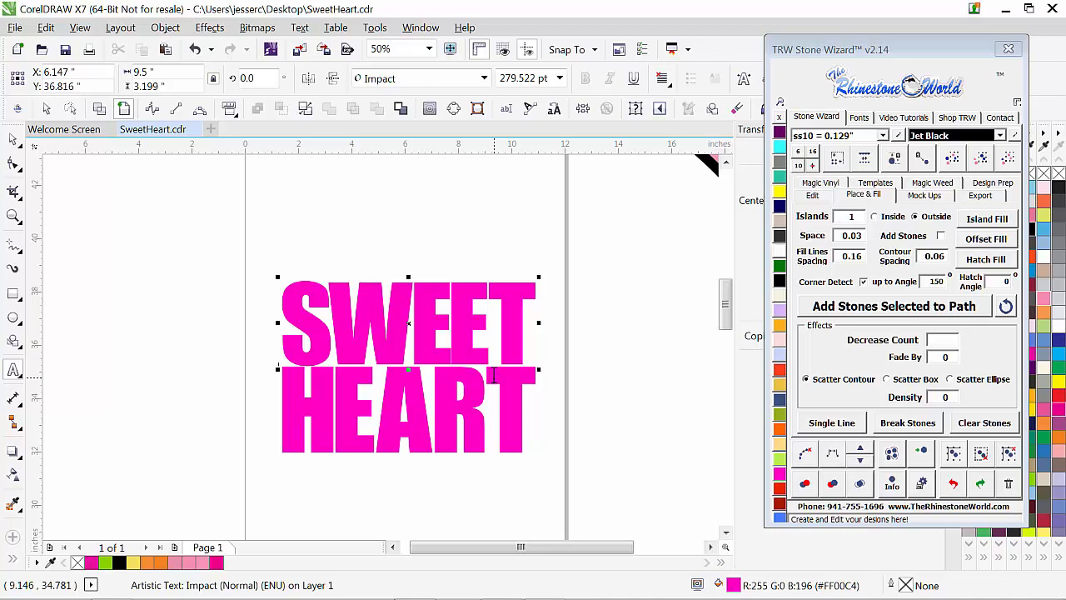
key("BackSpace")
key("ctrl+z")
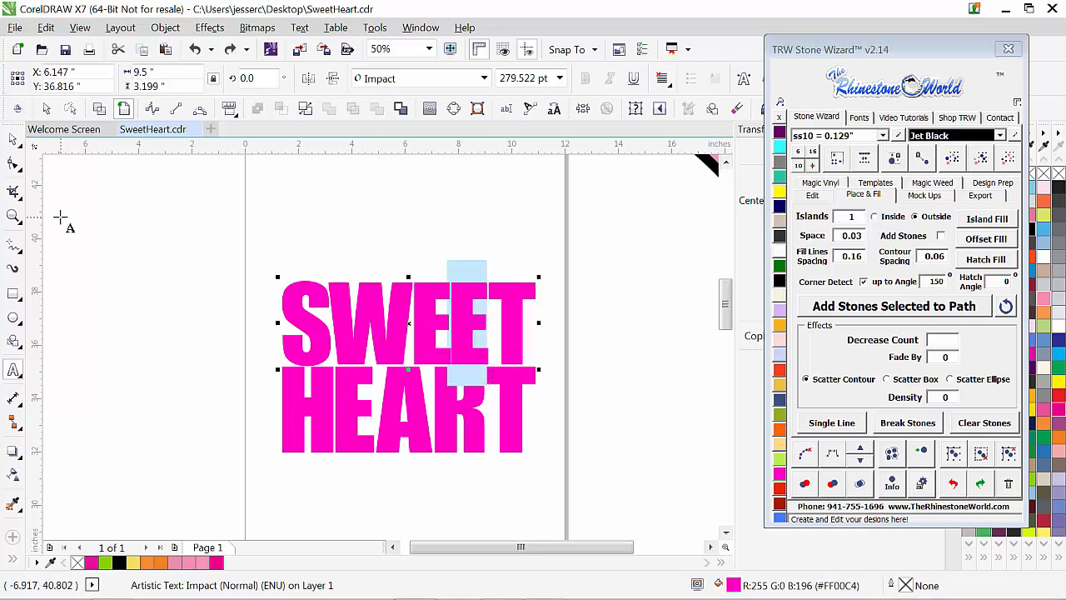
left_click(14, 139)
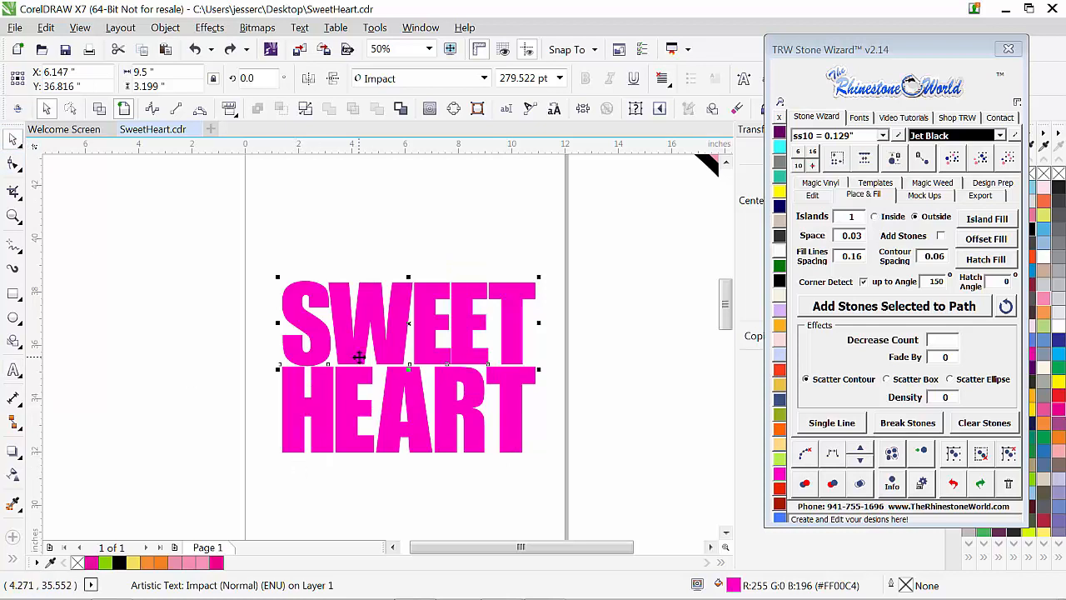
Convert the words SWEET and HEART from artistic text to curves.
left_click(356, 426)
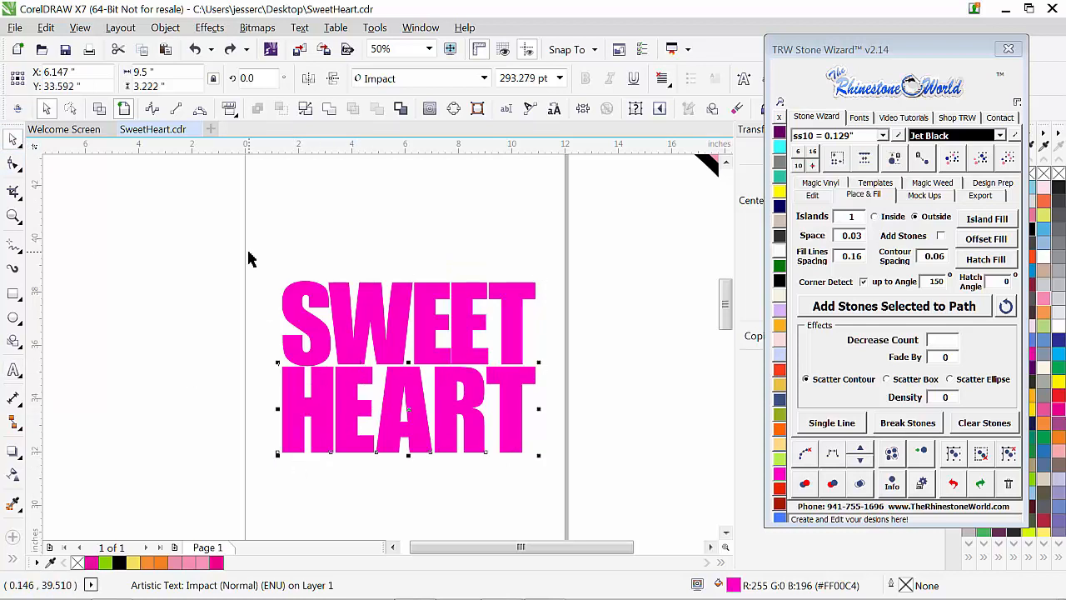
left_click_drag(255, 260, 573, 466)
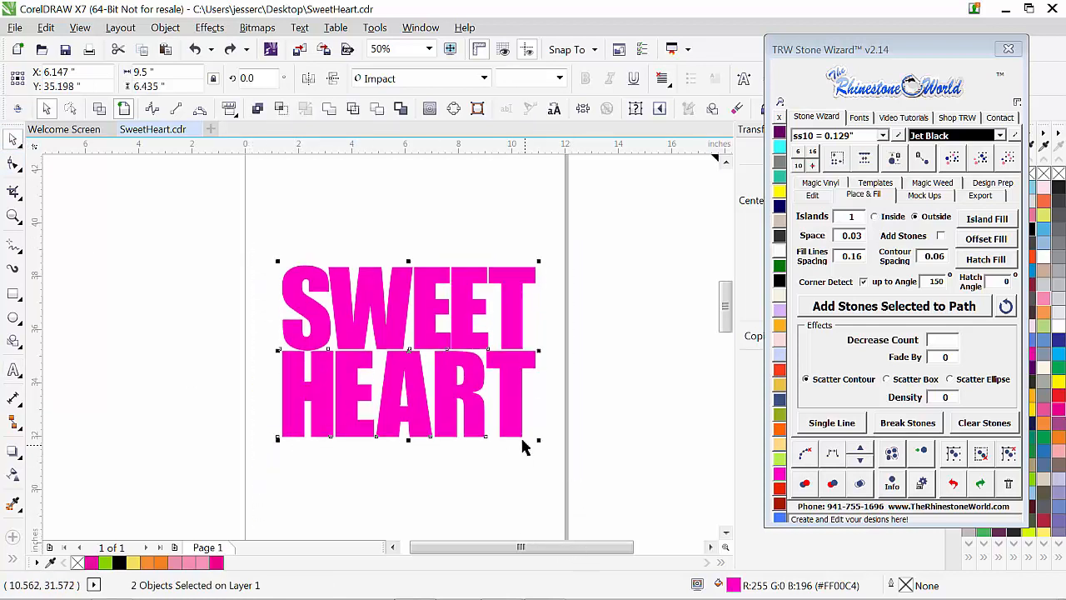
right_click(514, 414)
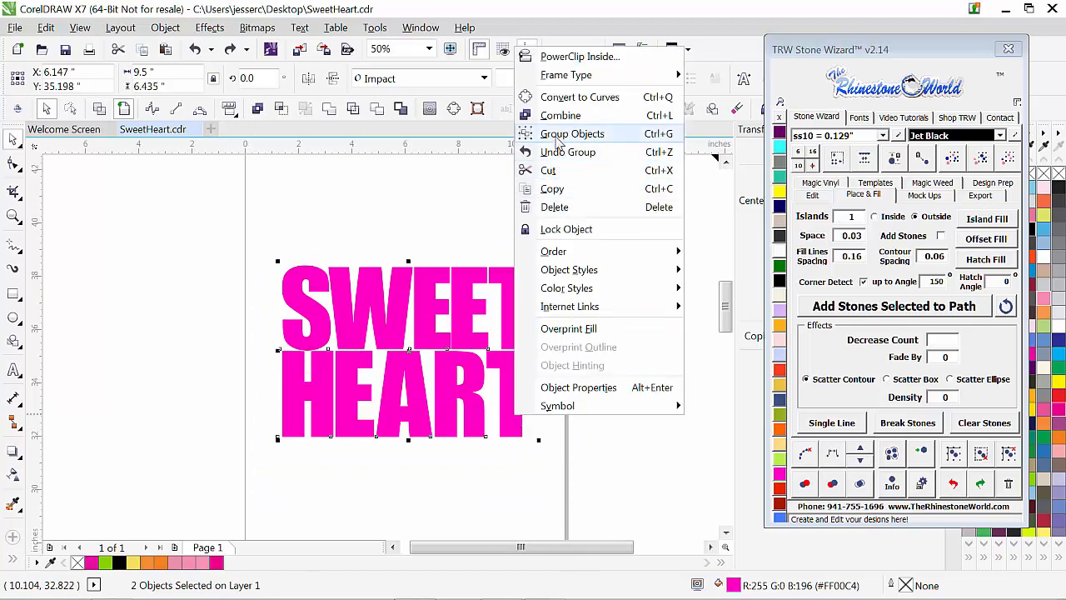
left_click(571, 101)
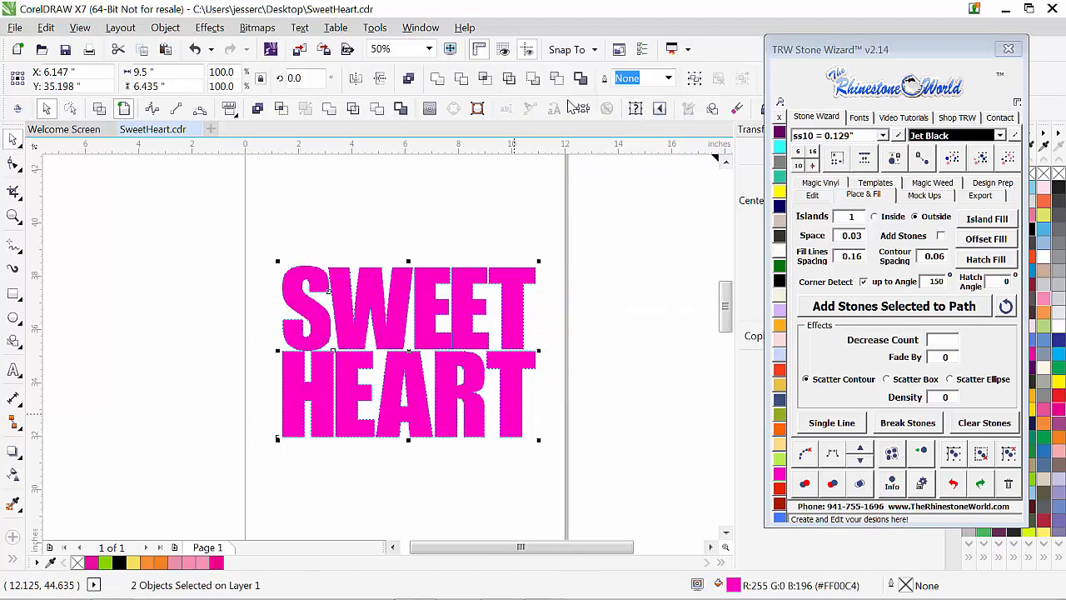
left_click(510, 509)
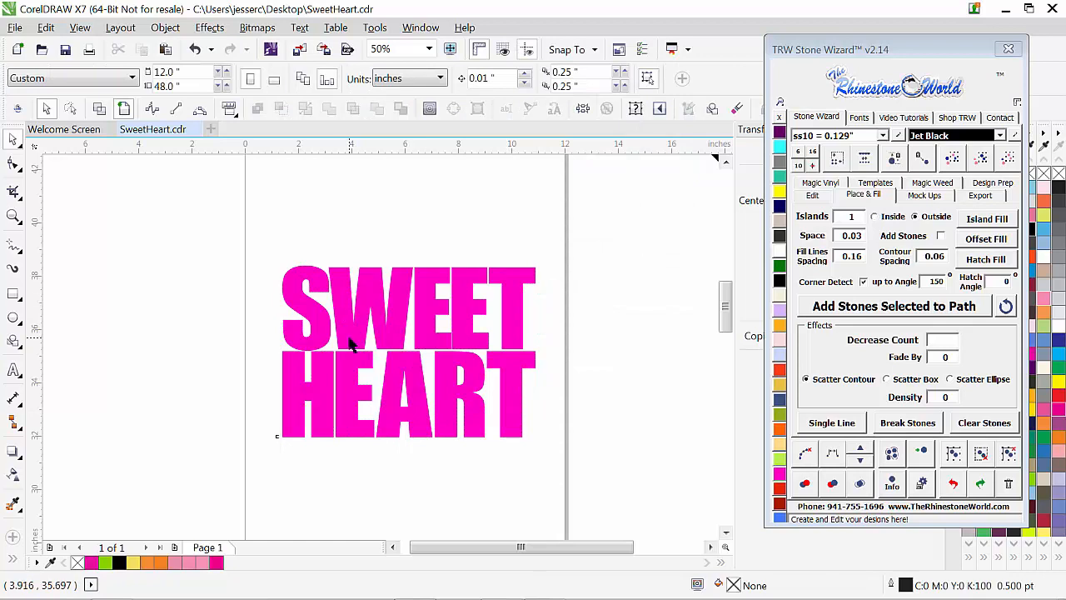
Move the grouped heart down beside the page, close to the SWEET HEART text.
scroll(350, 344, "down", 1)
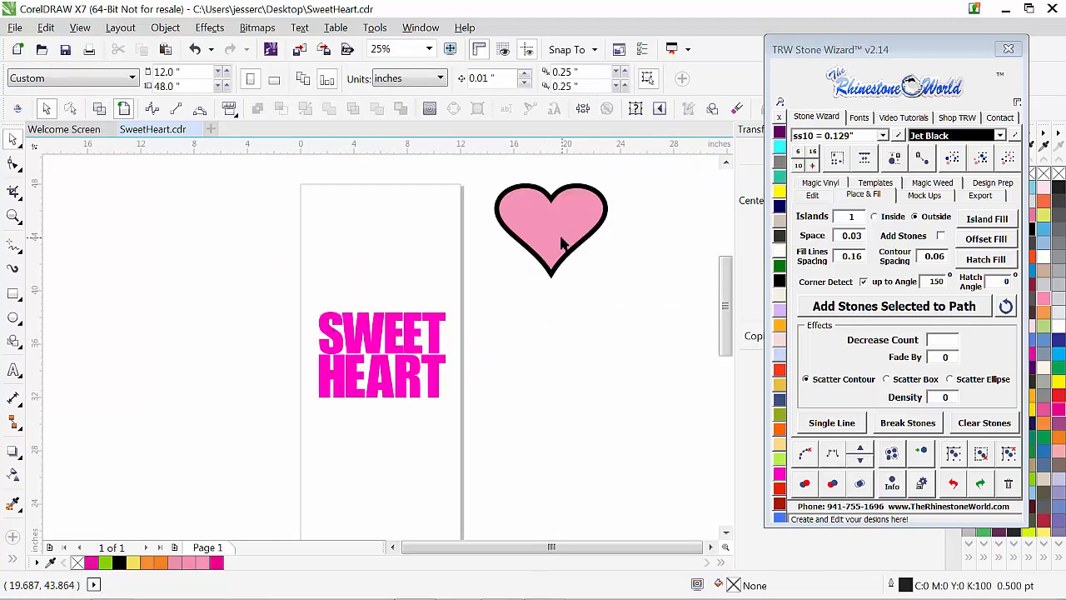
left_click_drag(561, 242, 636, 304)
scroll(398, 333, "up", 1)
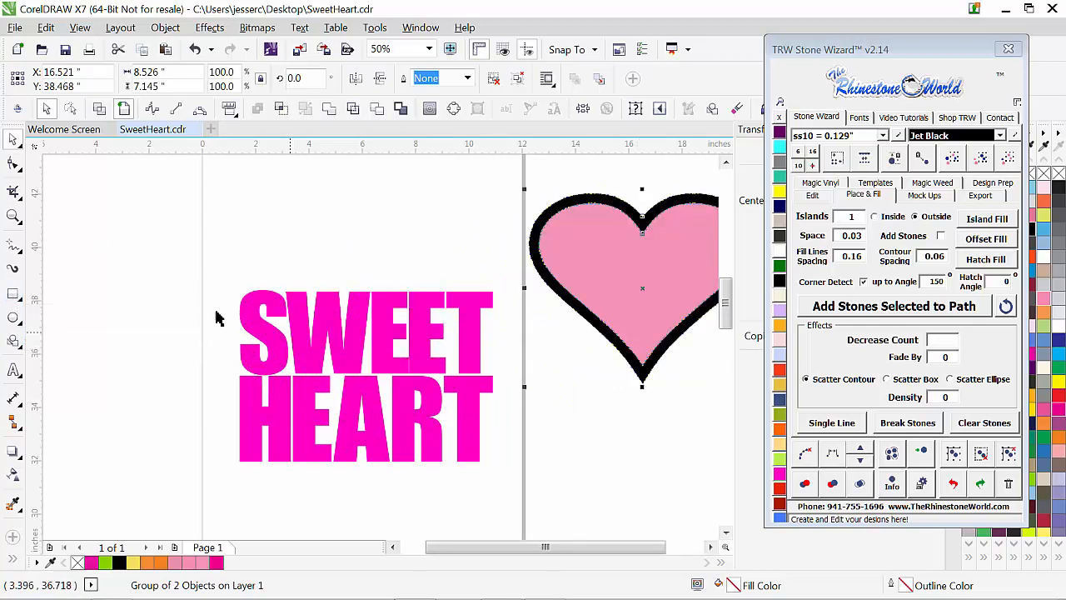
Draw a rectangle about 10 by 4.4 inches directly above the word SWEET.
left_click(14, 294)
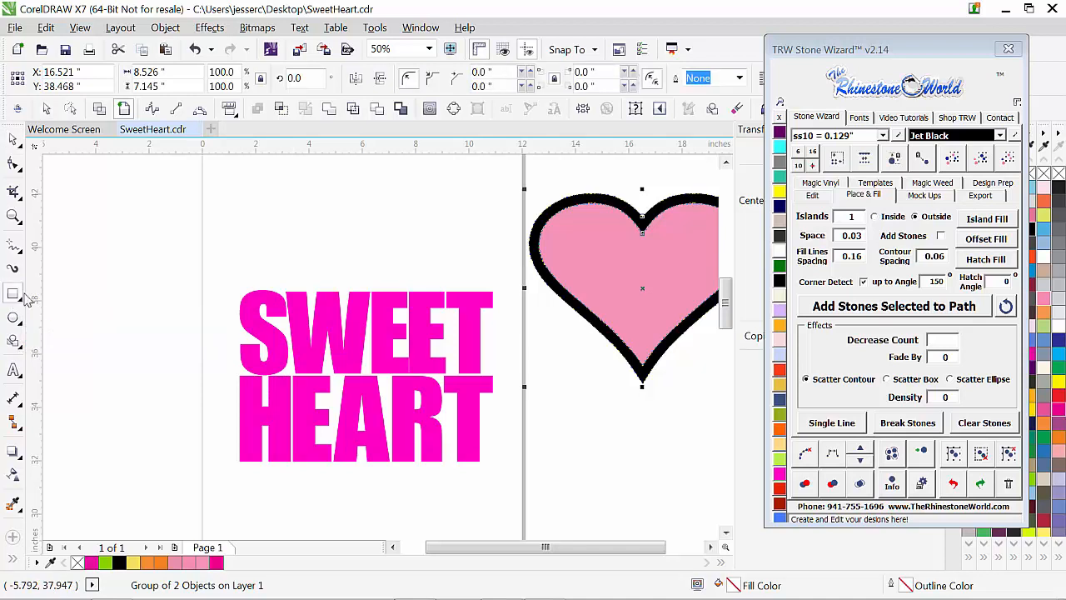
mouse_move(232, 170)
left_mouse_down()
mouse_move(261, 275)
mouse_move(509, 287)
mouse_move(500, 287)
left_mouse_up()
scroll(356, 249, "down", 1)
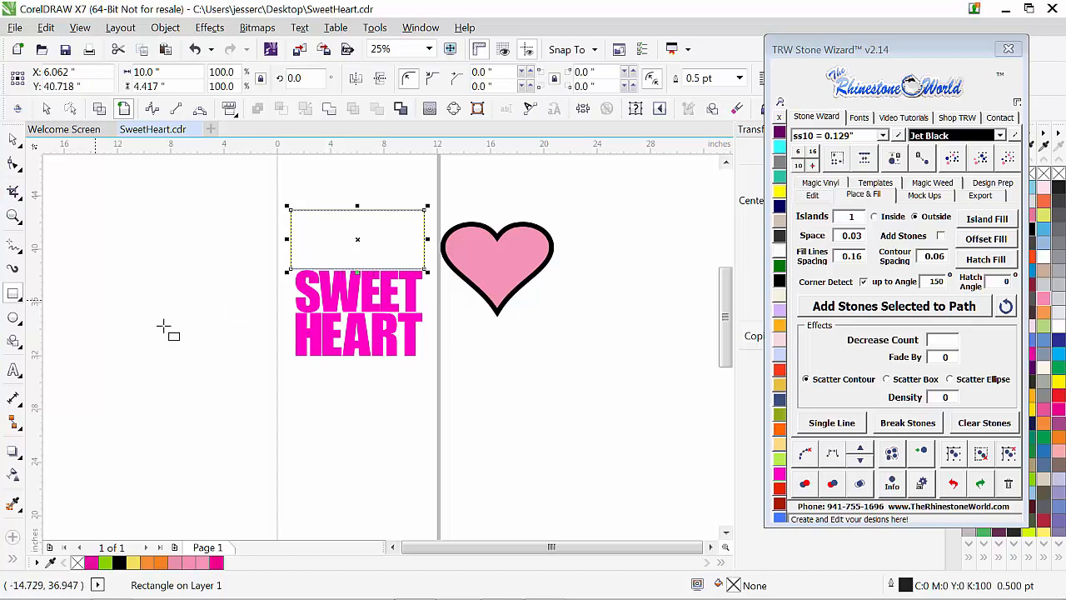
Draw a second rectangle about 10.7 by 3.3 inches directly below the word HEART.
left_click_drag(286, 356, 430, 399)
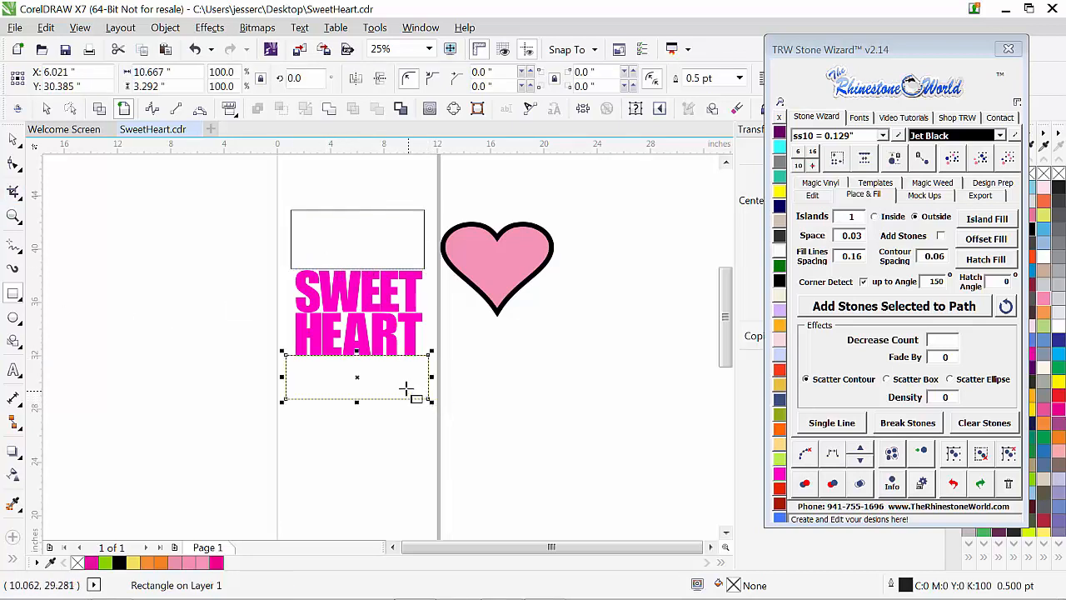
key("space")
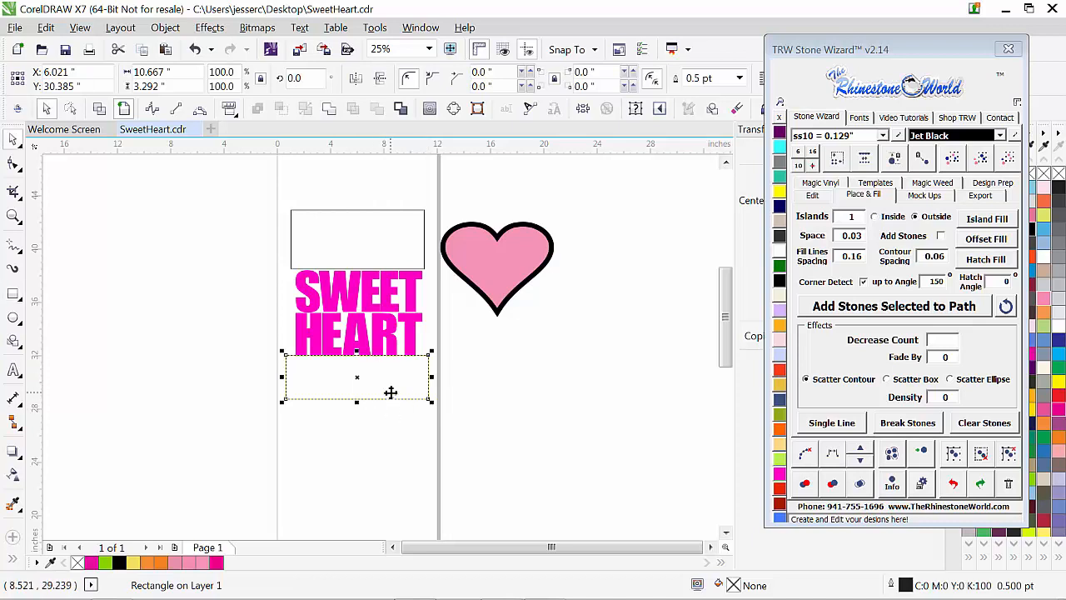
scroll(391, 370, "up", 2)
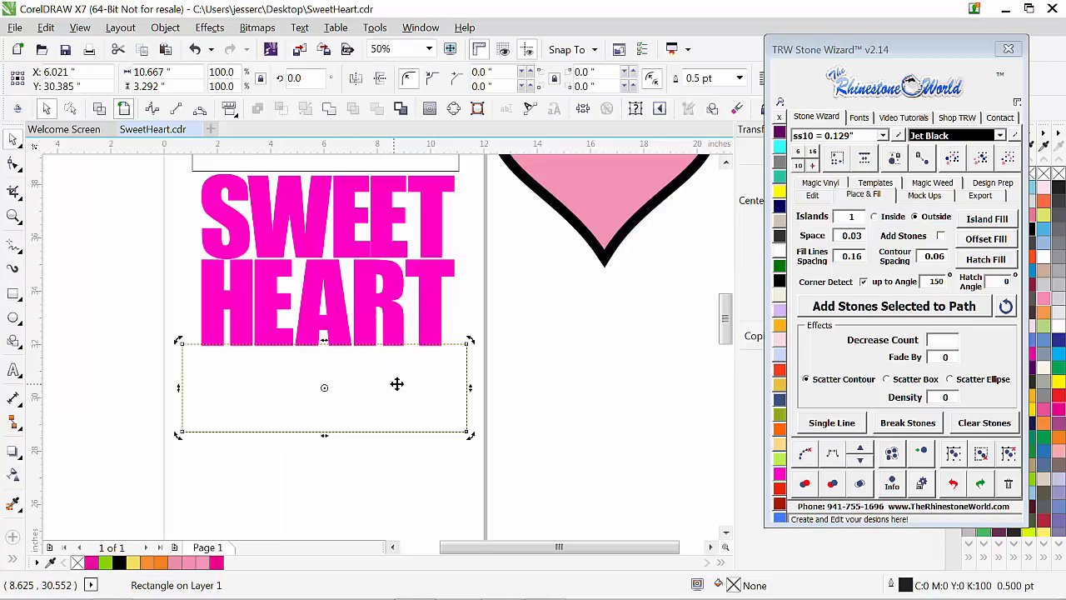
Nudge the lower rectangle down about 0.14 inches to separate it from the word HEART.
left_click(460, 299)
left_click(425, 363)
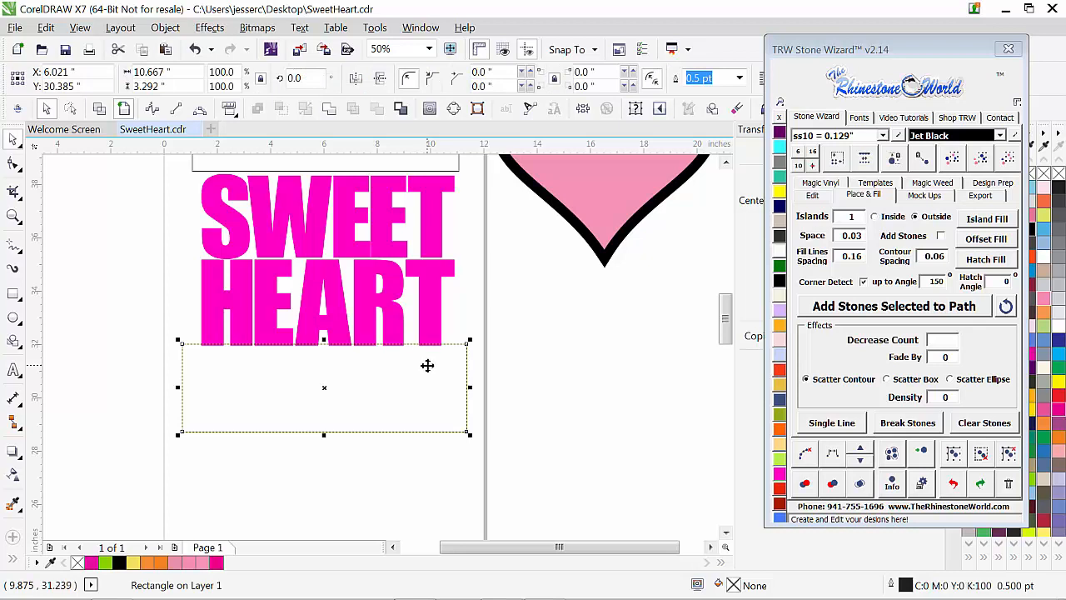
key("Down")
key("Down")
key("Down")
key("Down")
key("Down")
key("Down")
key("Down")
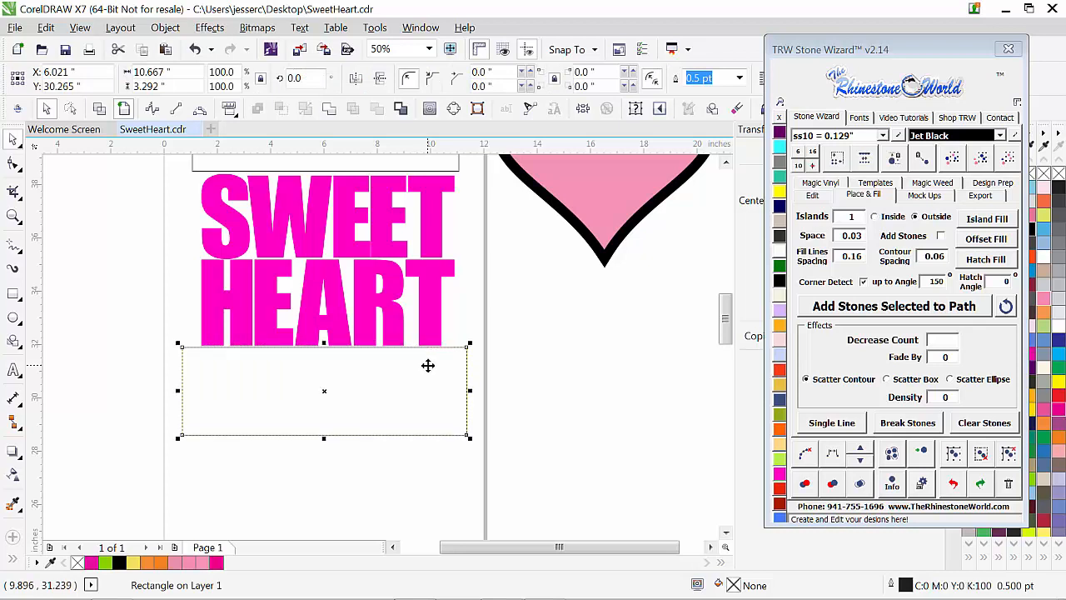
scroll(494, 442, "down", 2)
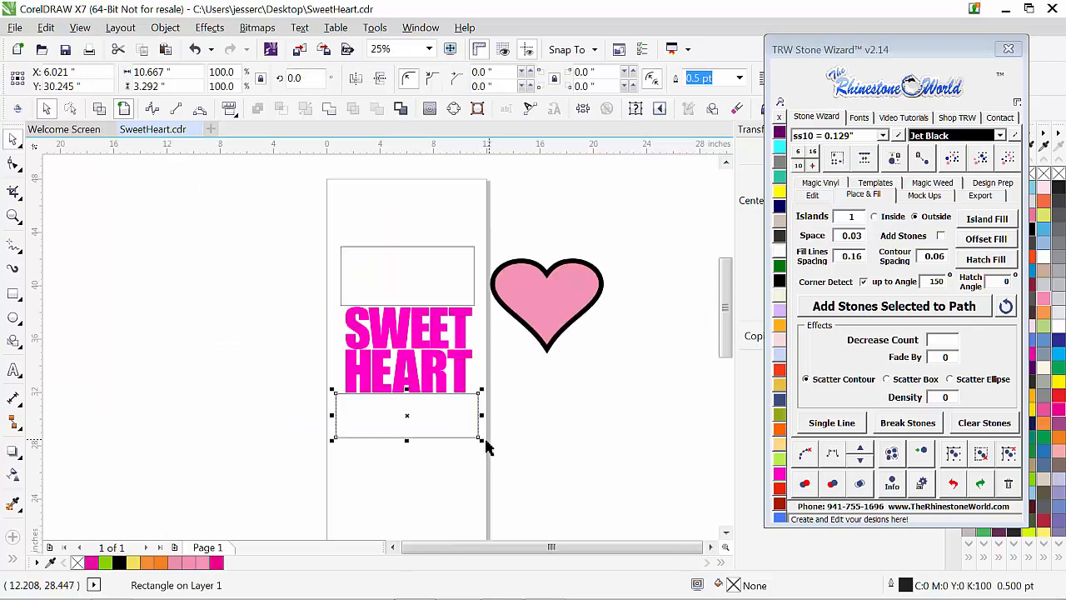
Delete the rectangle below the word HEART.
left_click(454, 300)
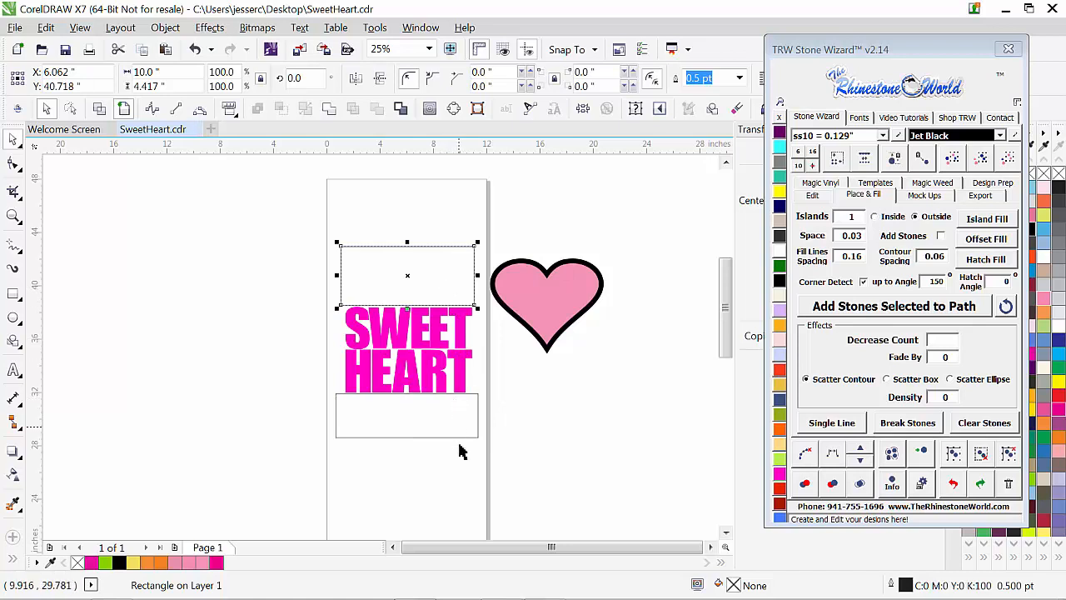
left_click(453, 436)
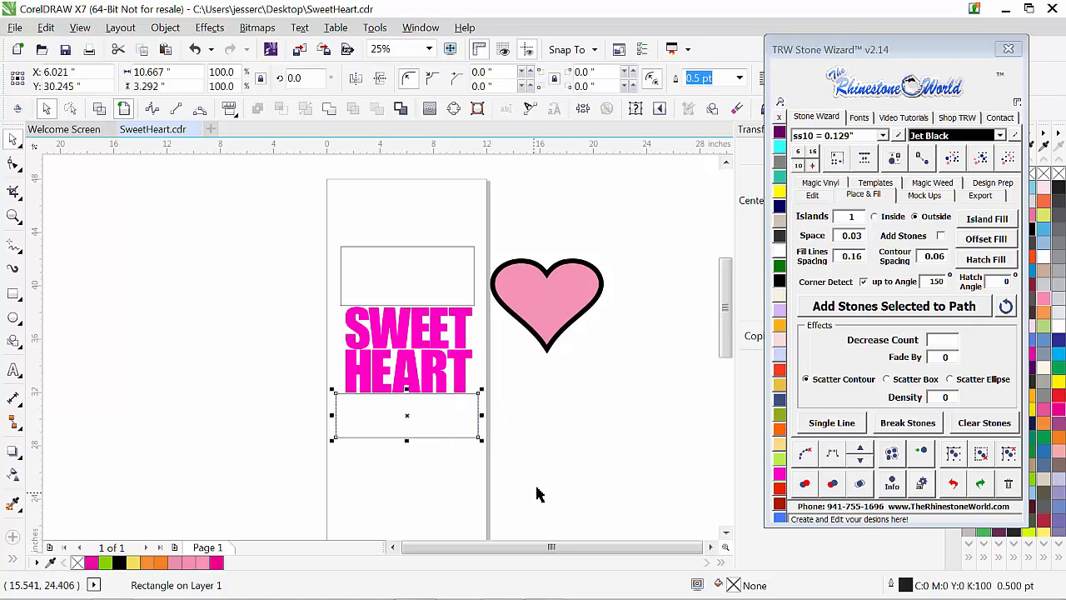
key("Delete")
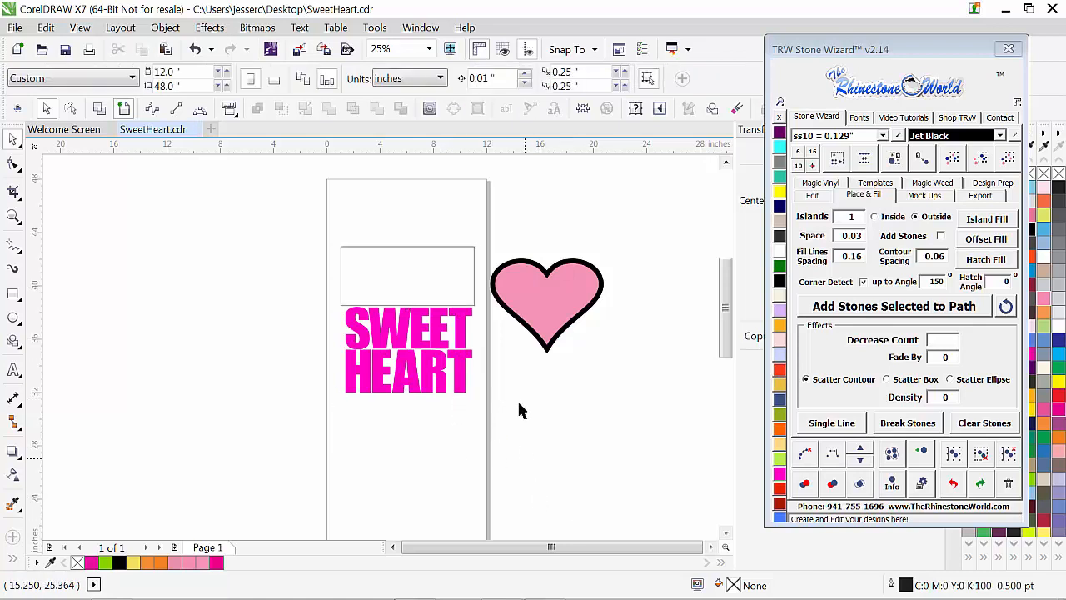
Fill the rectangle above SWEET with the TRW Hot Pinkie colour.
left_click(472, 302)
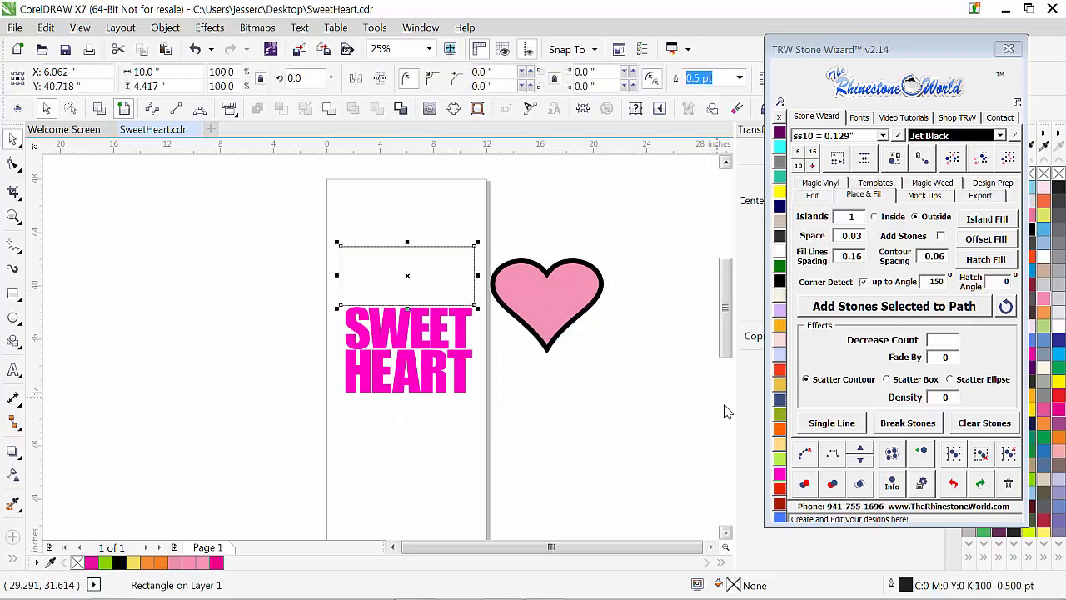
left_click(780, 473)
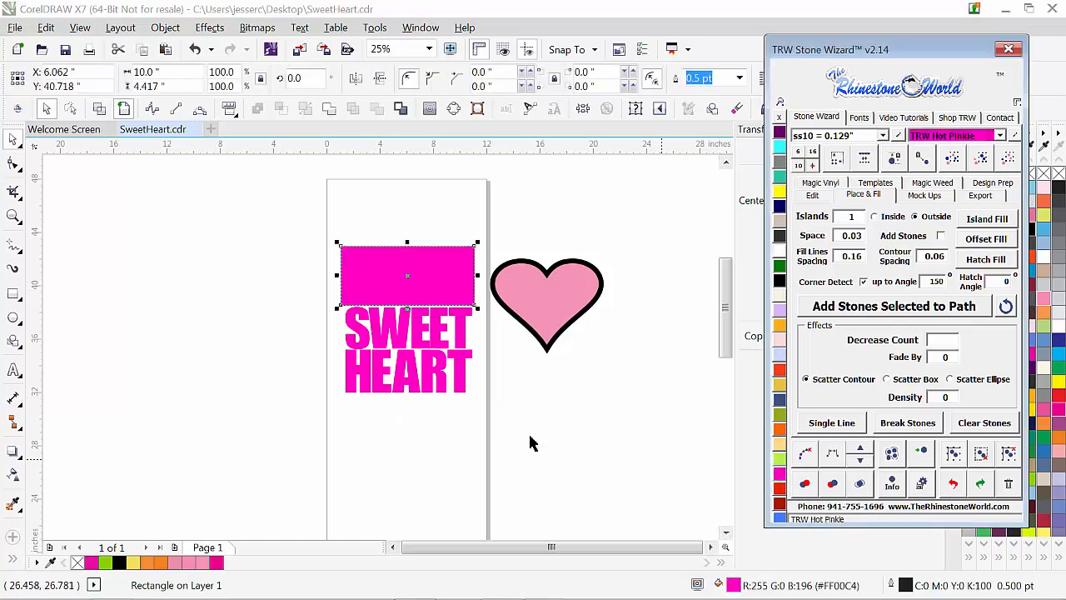
left_click(452, 430)
Group the hot pink rectangle together with the words SWEET and HEART.
left_click_drag(327, 229, 490, 435)
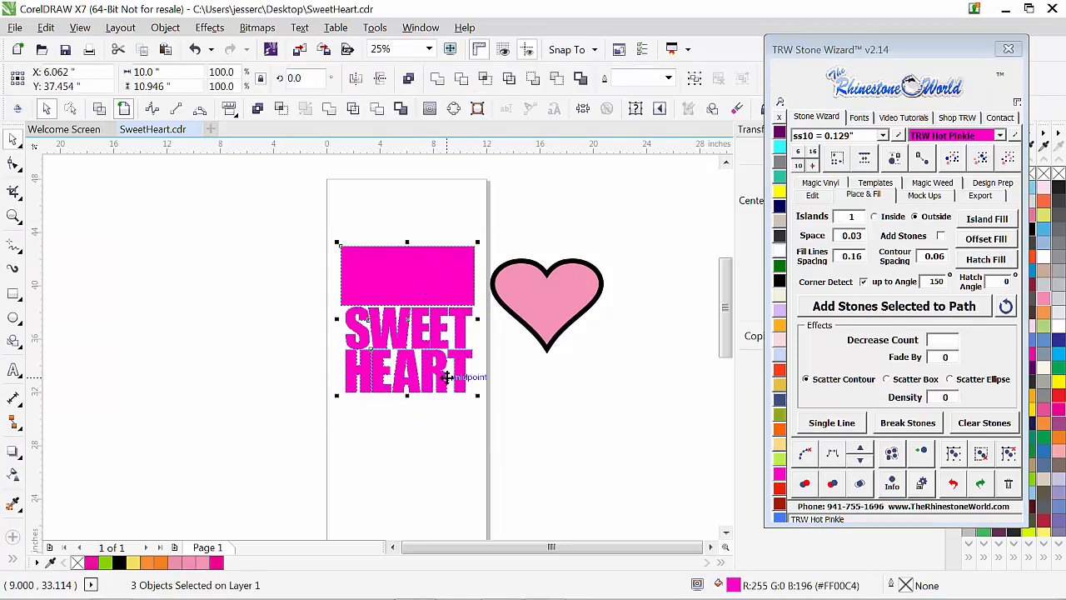
scroll(434, 285, "up", 1)
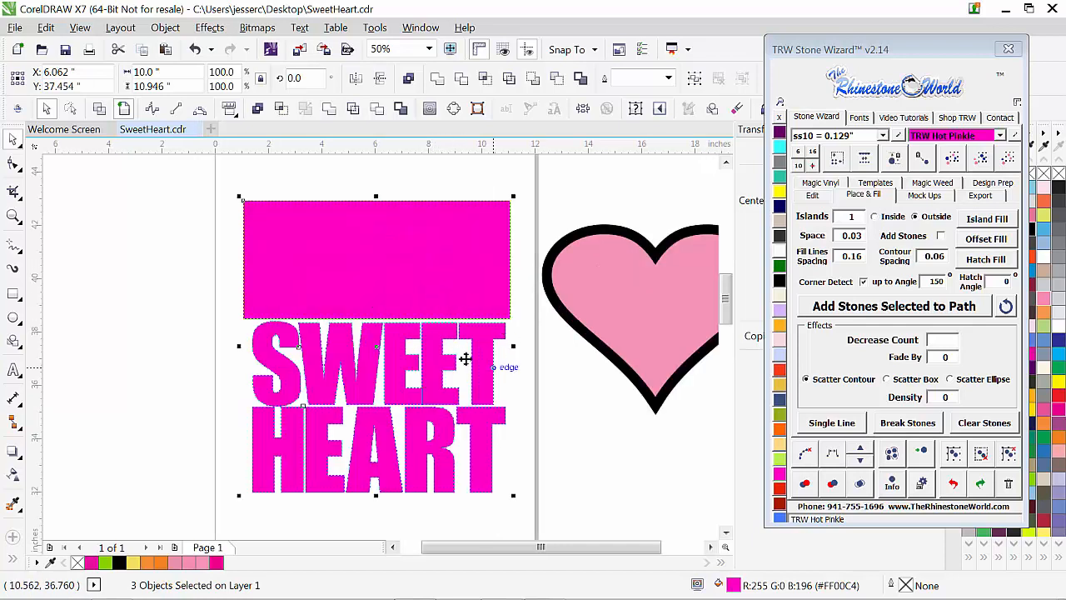
left_click(503, 311)
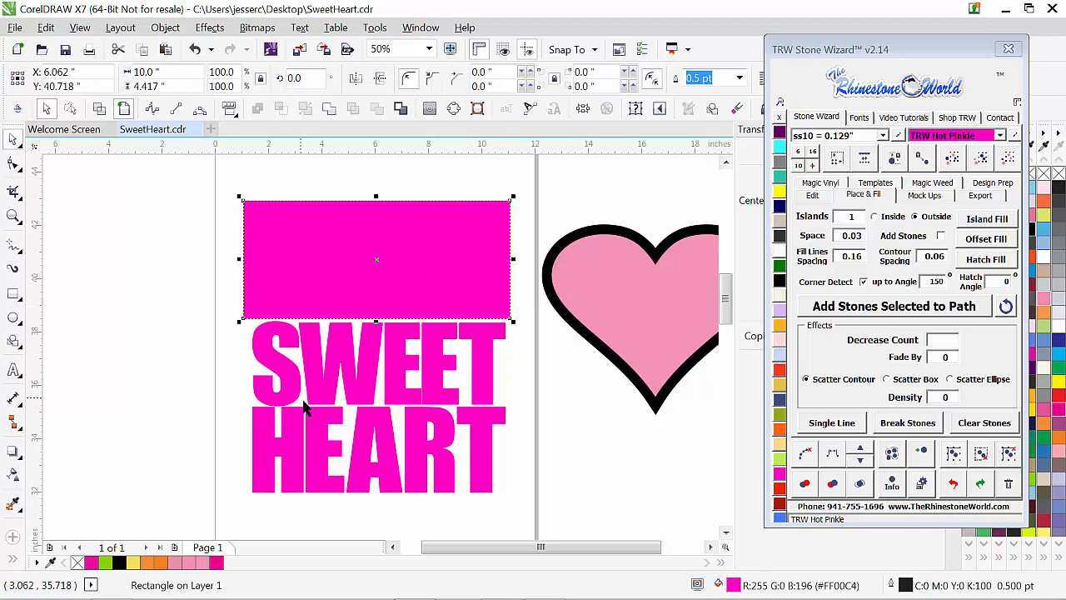
left_click(330, 383, "shift")
left_click(319, 487, "shift")
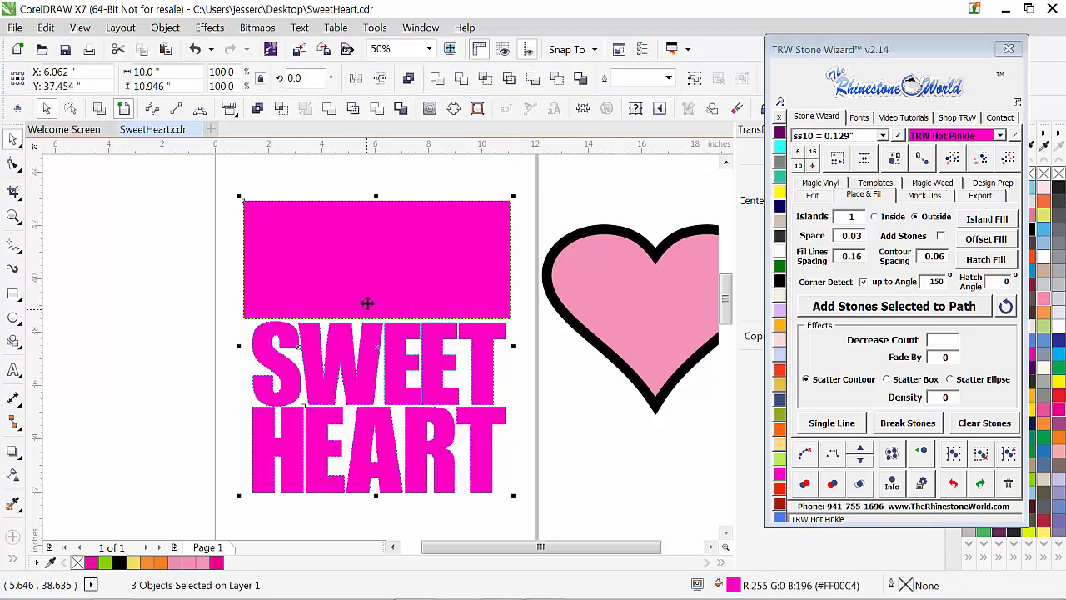
right_click(368, 301)
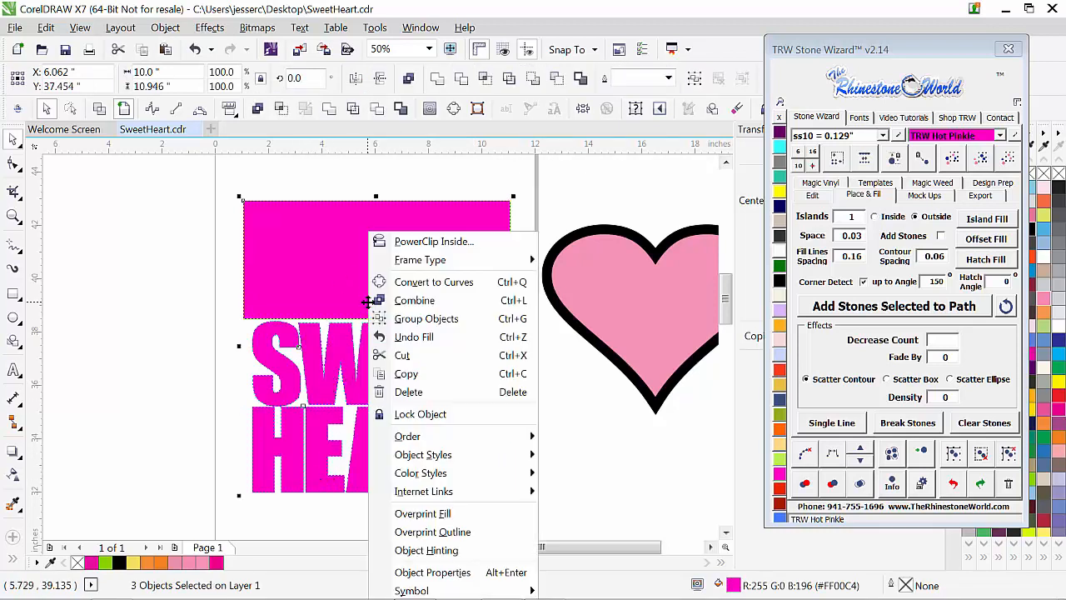
left_click(431, 325)
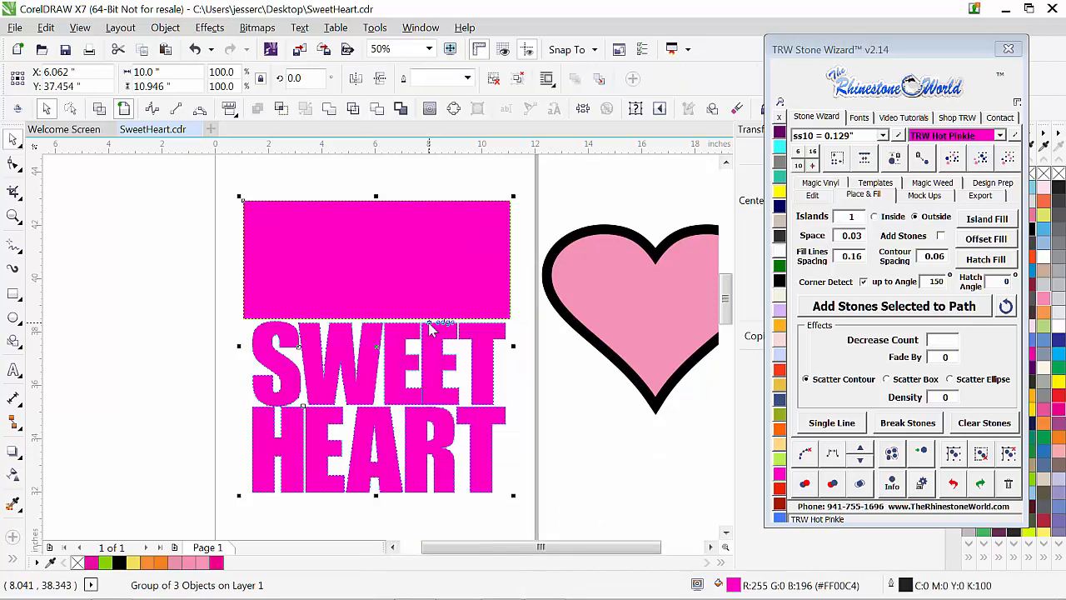
left_click(568, 439)
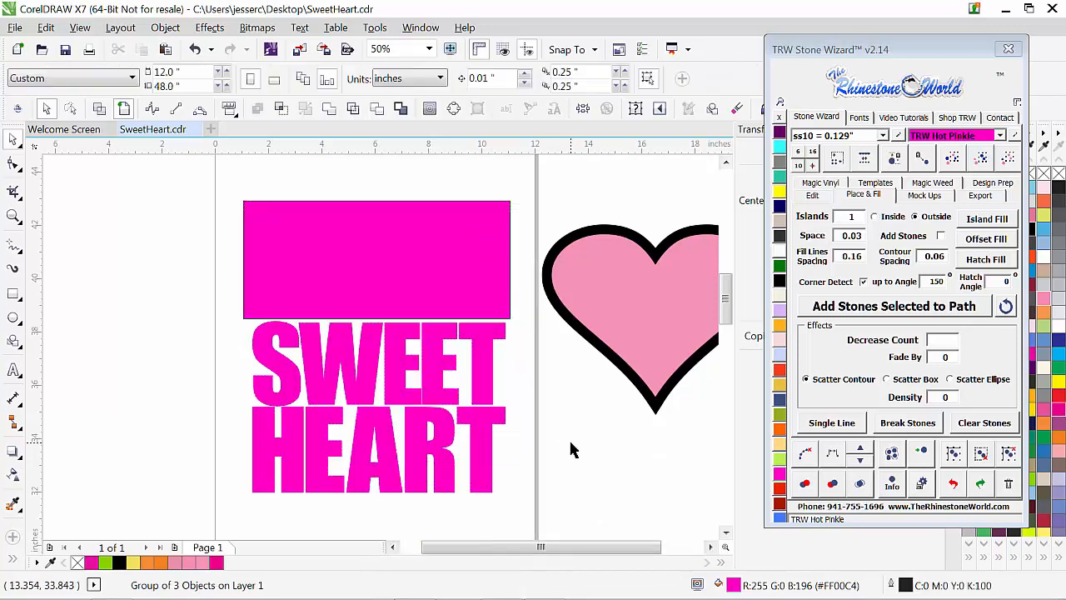
left_click(366, 310)
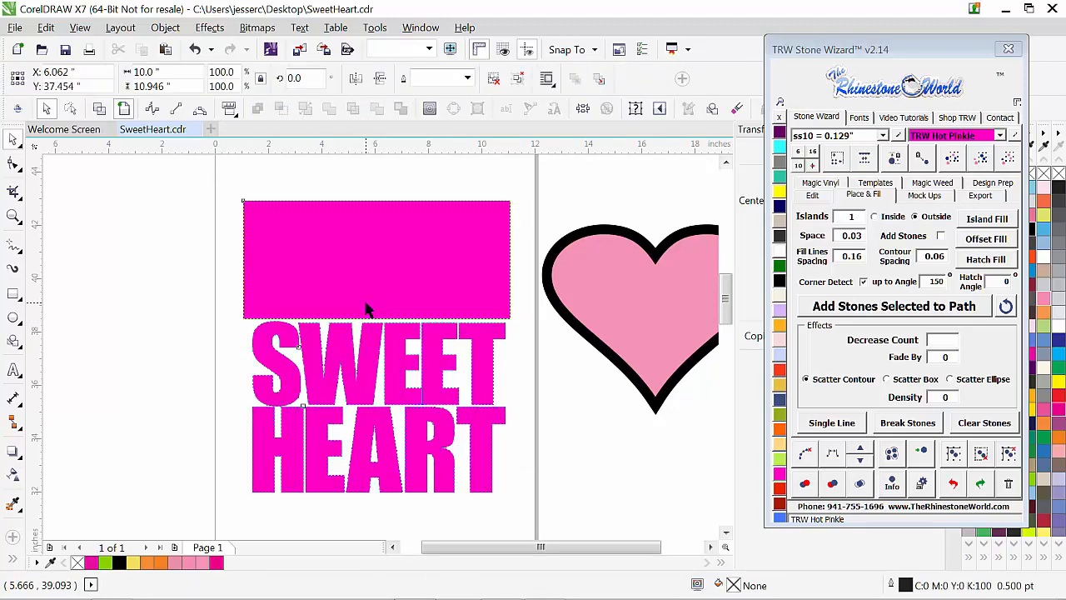
right_click(365, 308)
left_click(219, 314)
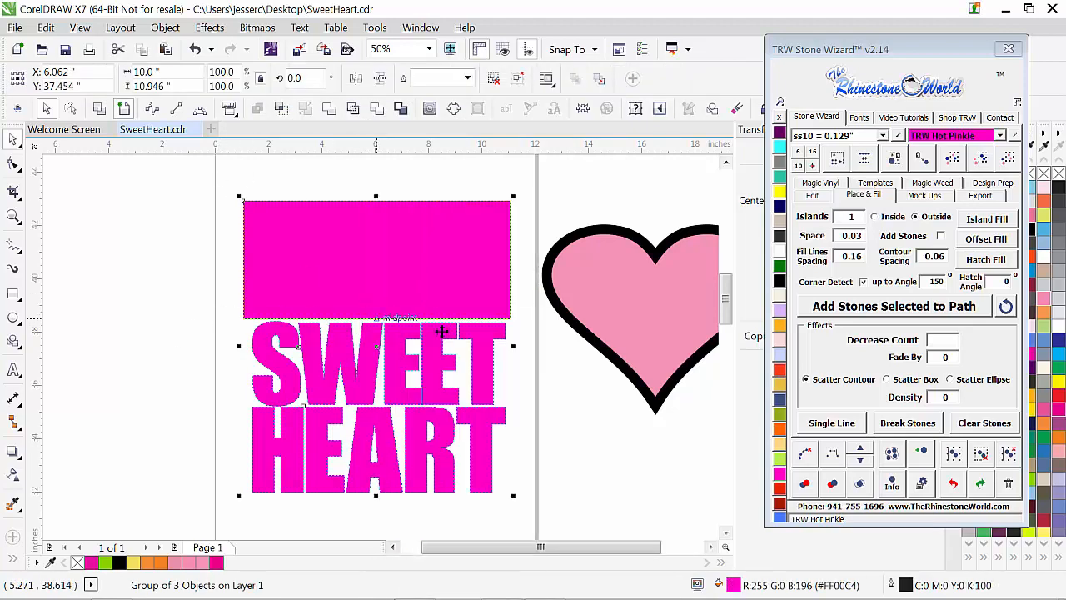
Move the heart group over the grouped rectangle and text and bring it to the front.
left_click_drag(661, 352, 383, 391)
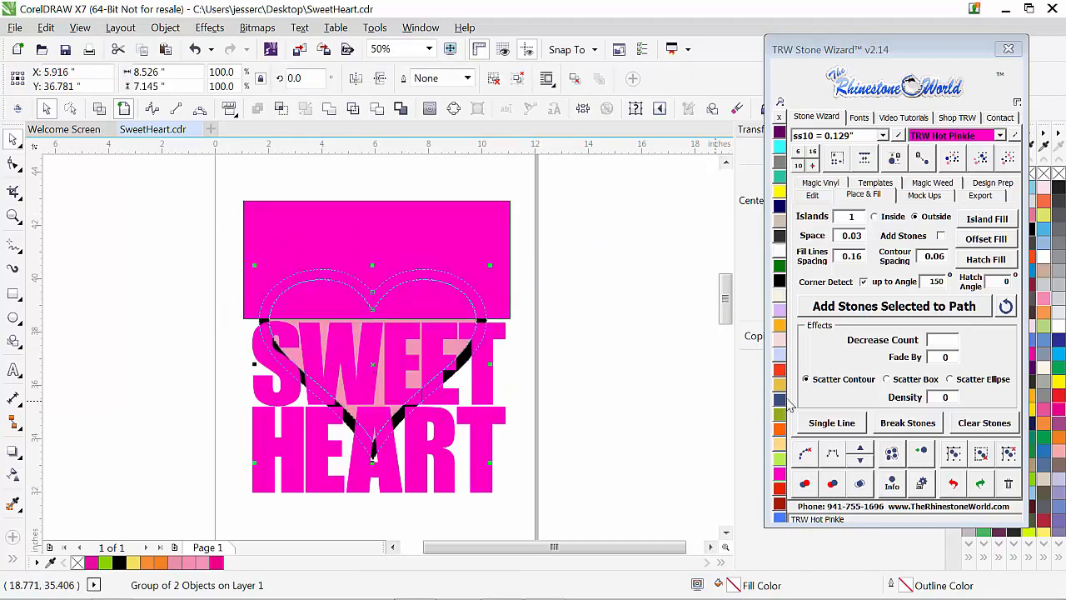
left_click(812, 195)
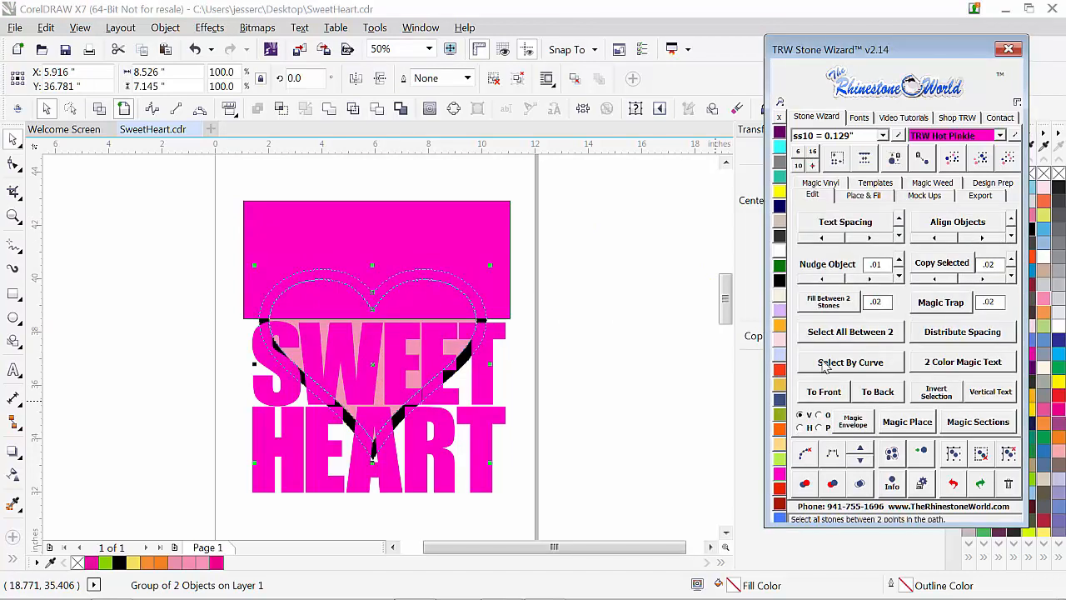
left_click(824, 393)
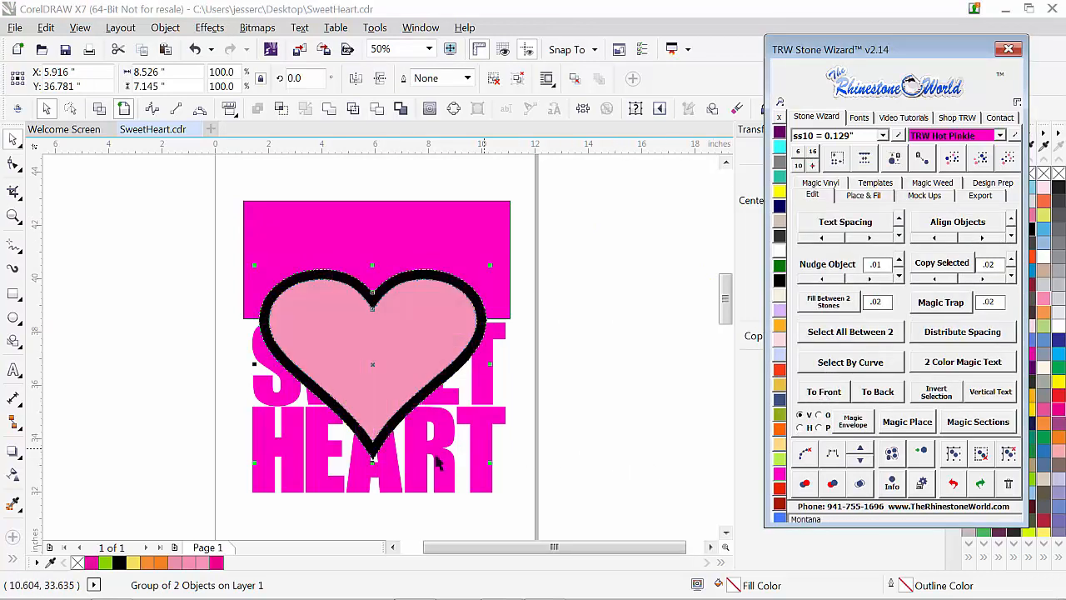
Centre the heart group and the rectangle-and-text group on a common vertical axis.
left_click(365, 519)
left_click(382, 397)
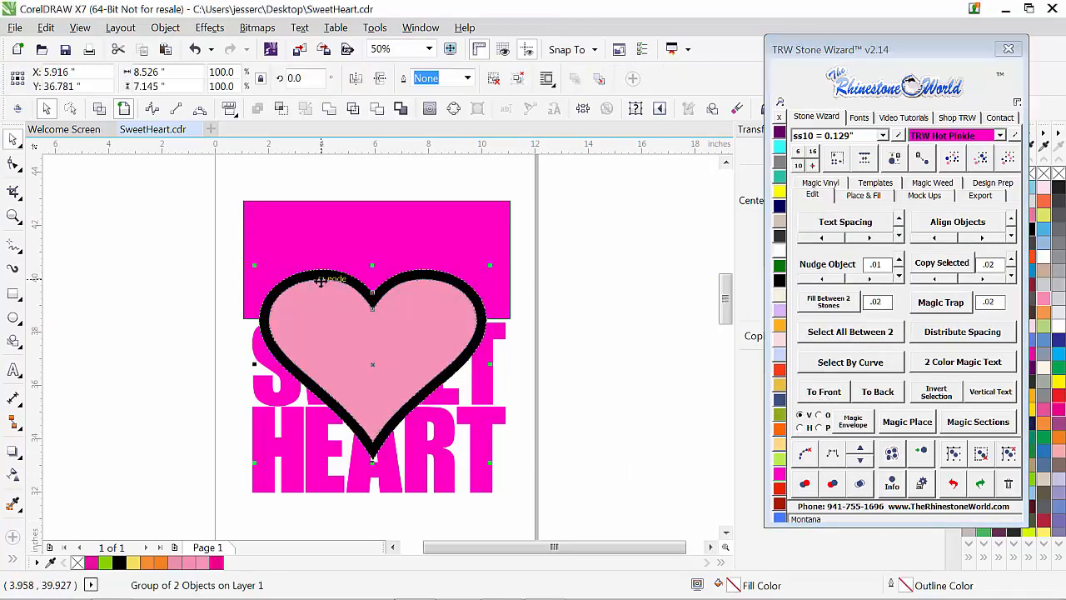
left_click_drag(221, 197, 529, 474)
key("c")
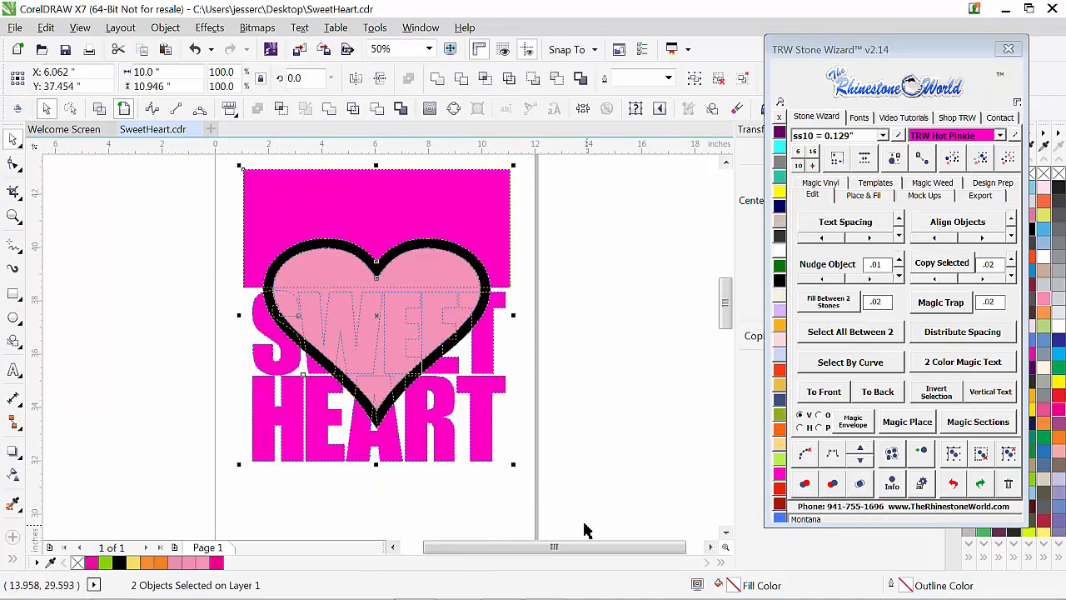
Nudge only the heart group down about 0.46 inches over the text.
left_click(448, 510)
left_click(442, 281)
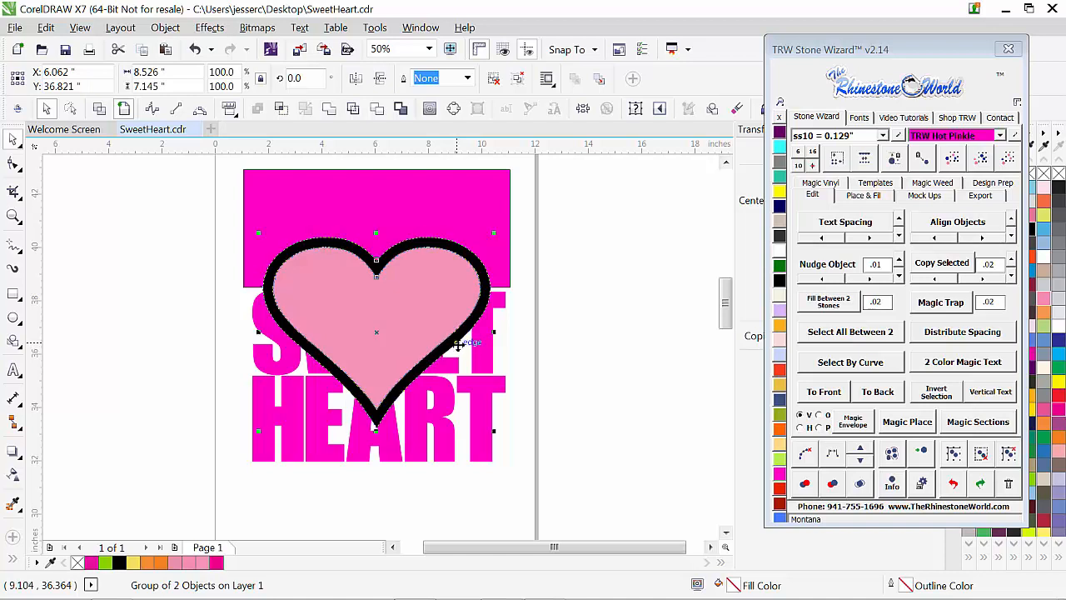
key("Down")
key("Down")
key("Down")
key("Down")
key("Down")
key("Down")
key("Down")
key("Down")
key("Down")
key("Down")
key("Down")
key("Down")
key("Down")
key("Down")
key("Down")
key("Down")
key("Down")
key("Down")
key("Down")
key("Down")
key("Down")
key("Down")
key("Down")
key("Down")
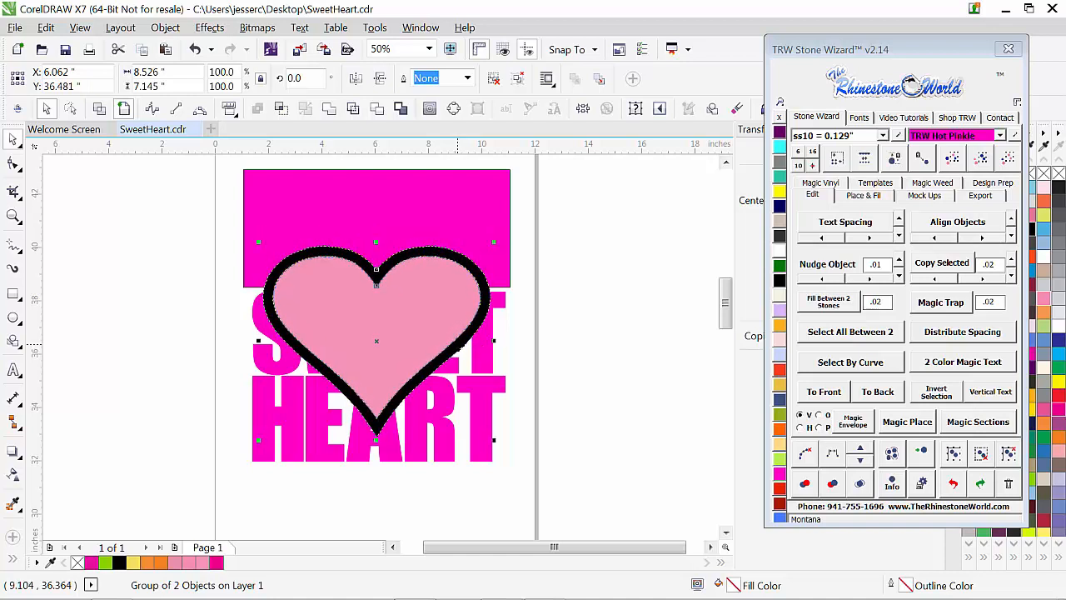
key("Down")
key("Down")
key("Down")
key("Down")
key("Down")
key("Down")
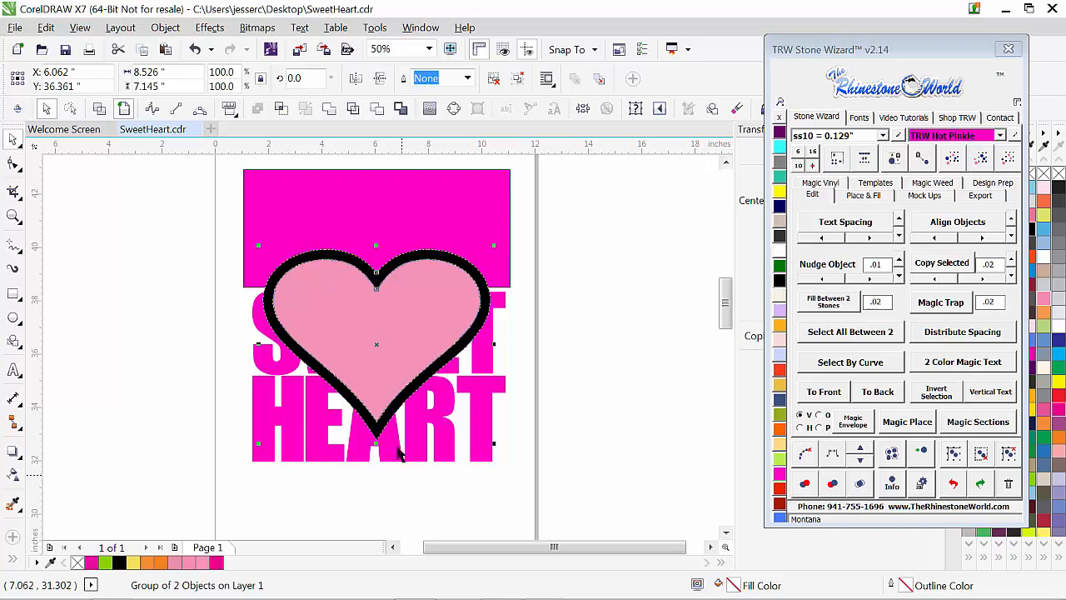
Create an outside contour around the heart with Island Fill at 0.06 contour spacing and fill it with Citrine.
left_click(420, 504)
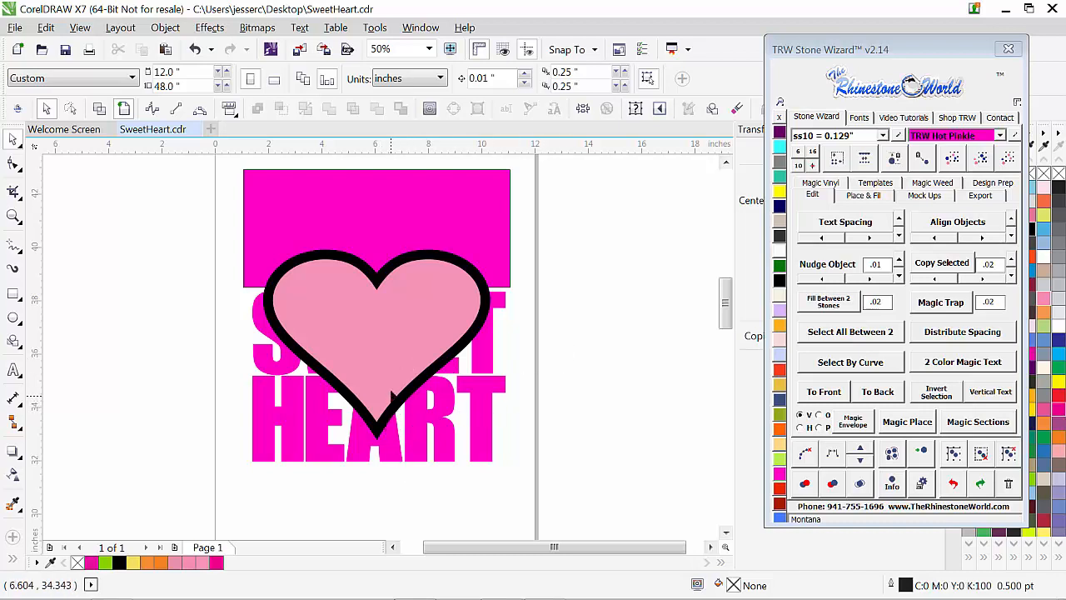
left_click(391, 394)
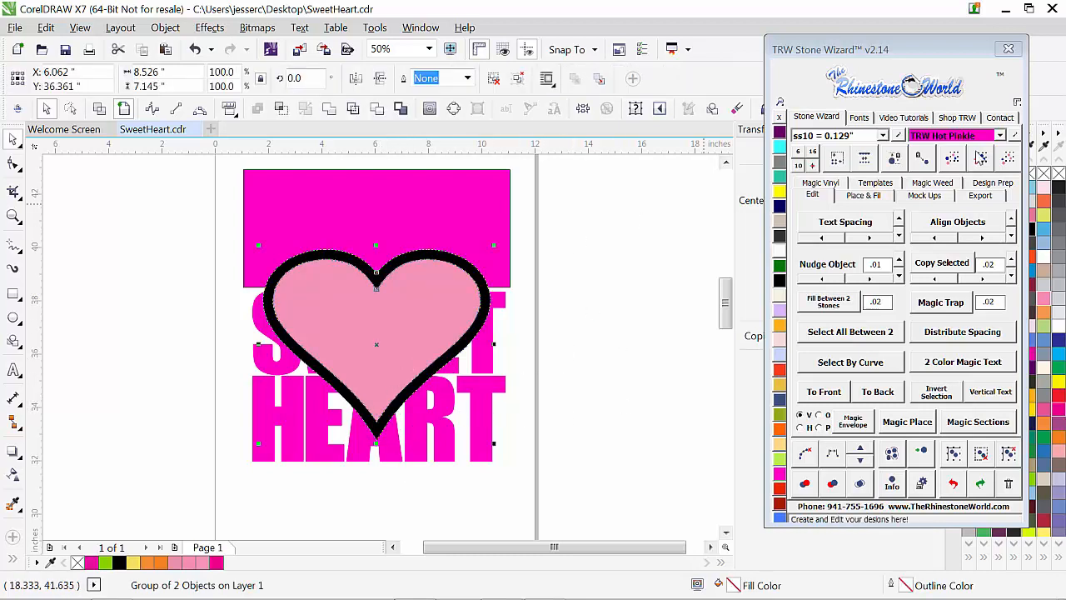
left_click_drag(945, 54, 836, 67)
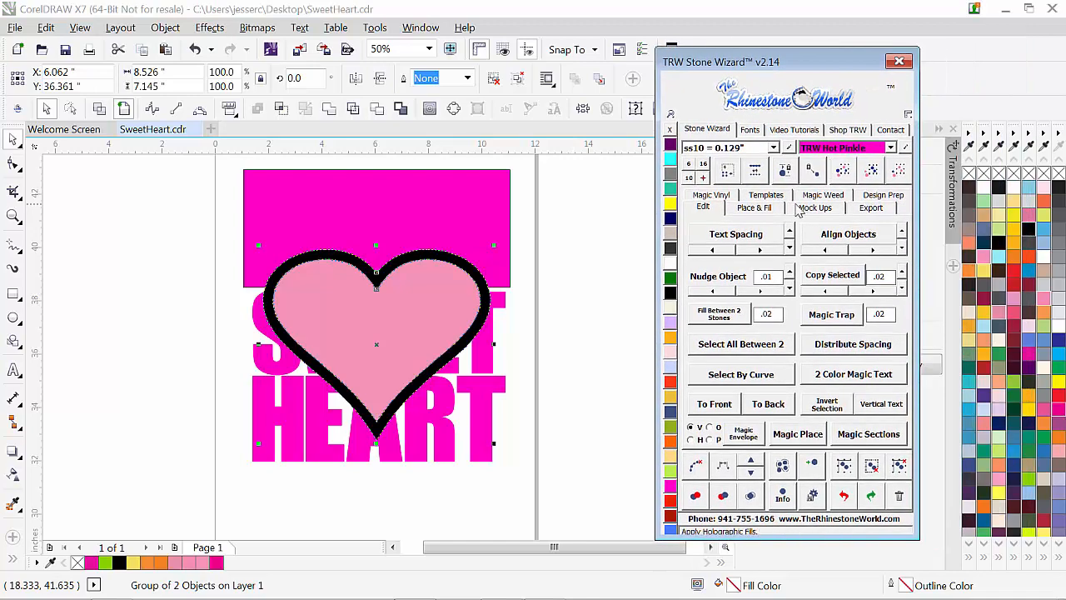
left_click(761, 210)
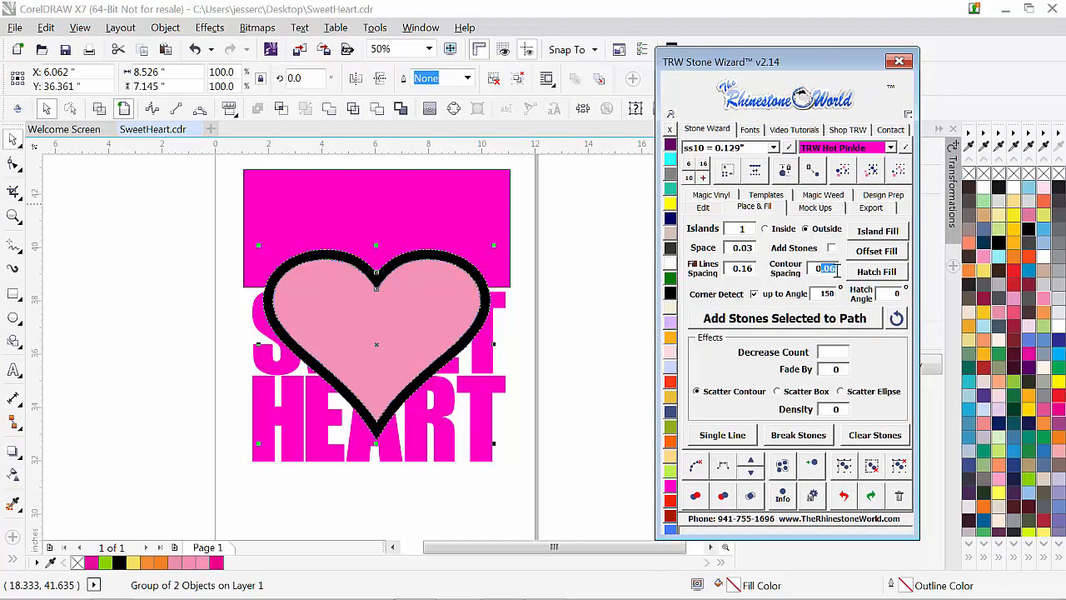
left_click(852, 238)
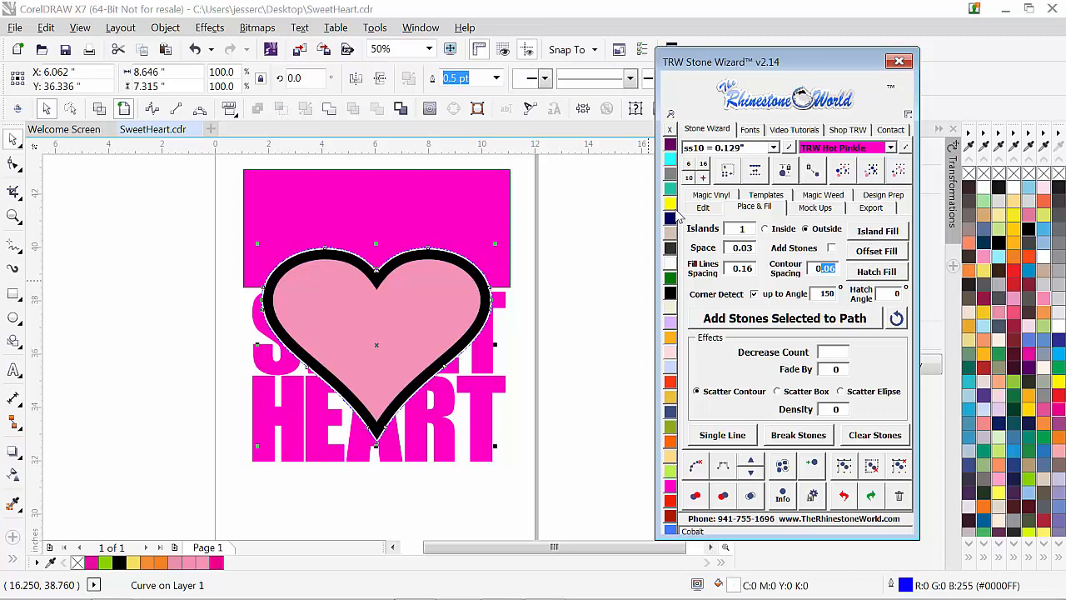
left_click(670, 203)
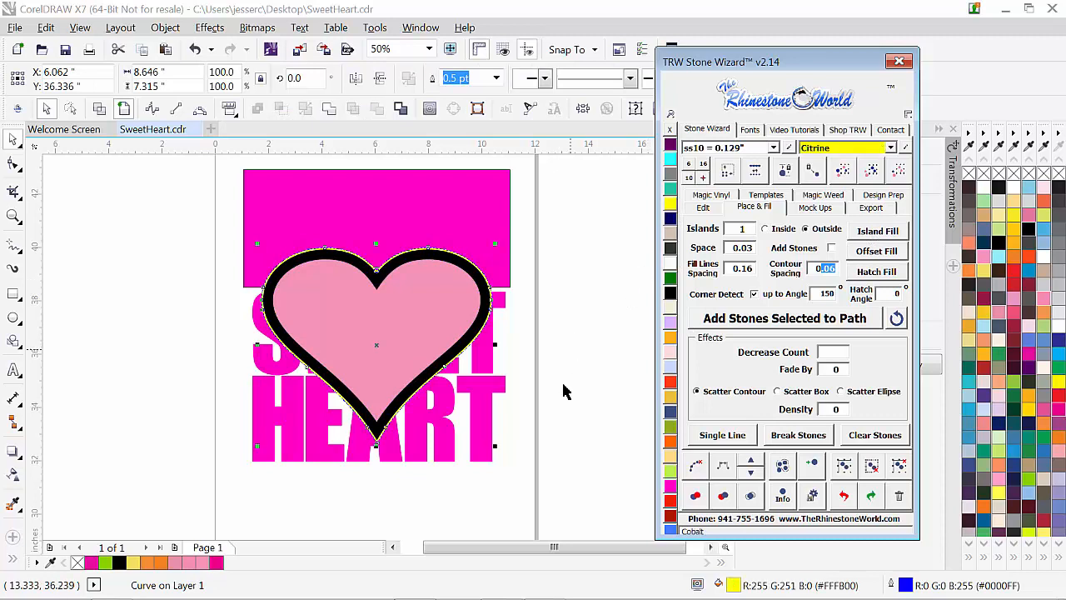
left_click(398, 505)
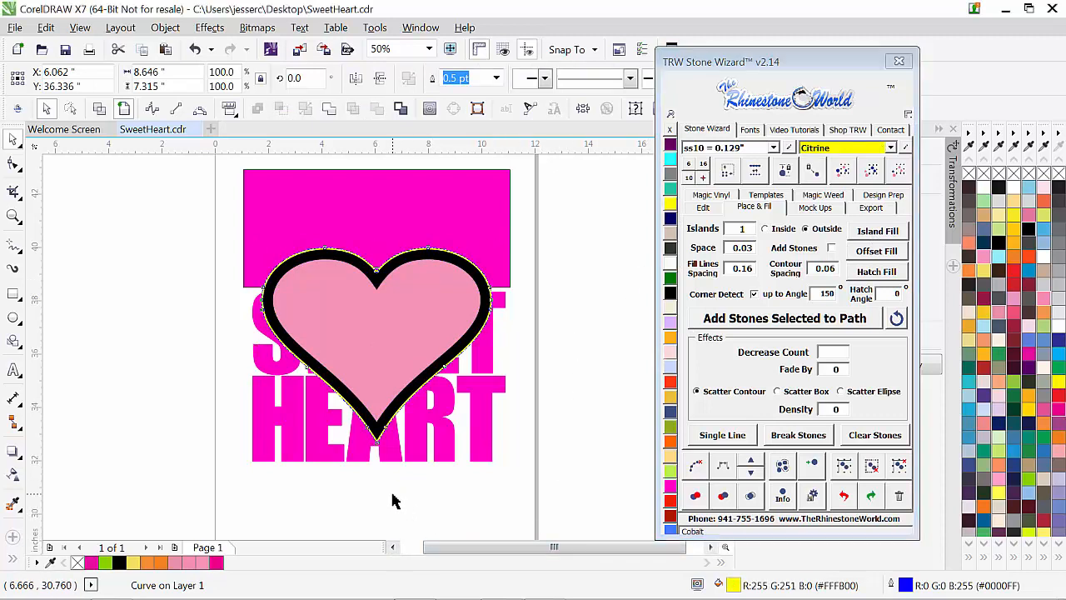
Move the pink heart group aside to inspect the yellow contour behind it and return it to its place.
left_click(379, 335)
left_click_drag(394, 315, 256, 419)
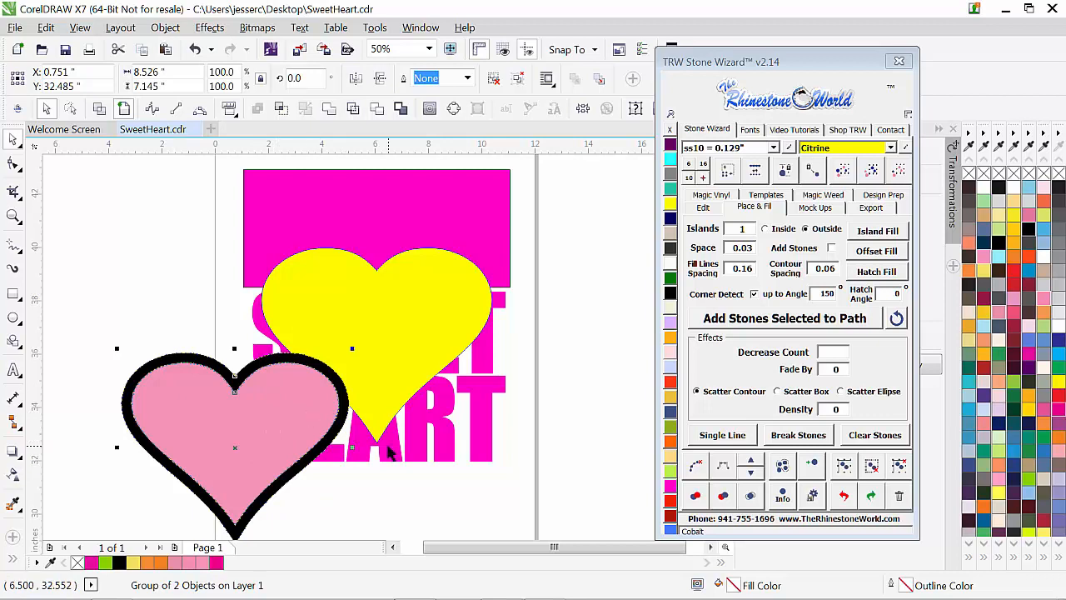
left_click_drag(265, 433, 407, 329)
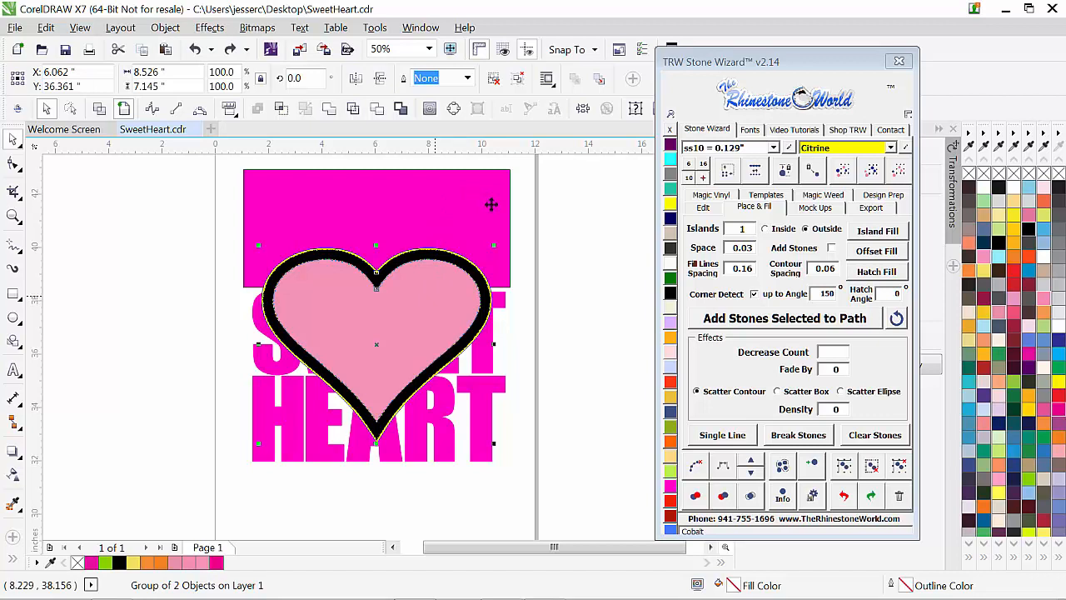
Intersect the pink heart group with the grouped rectangle and text.
left_click(491, 204, "shift")
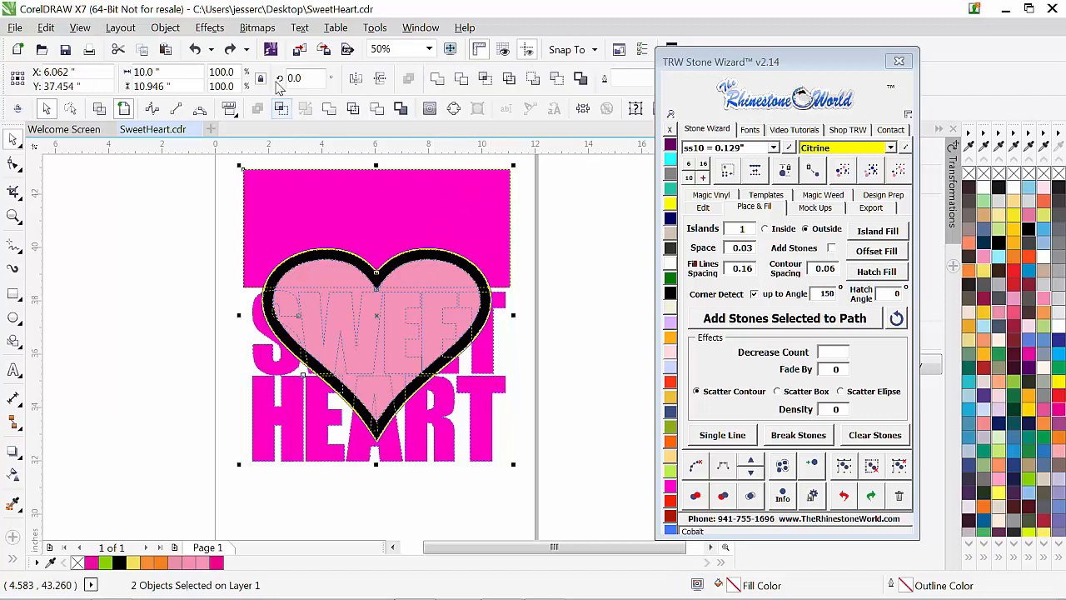
left_click(162, 29)
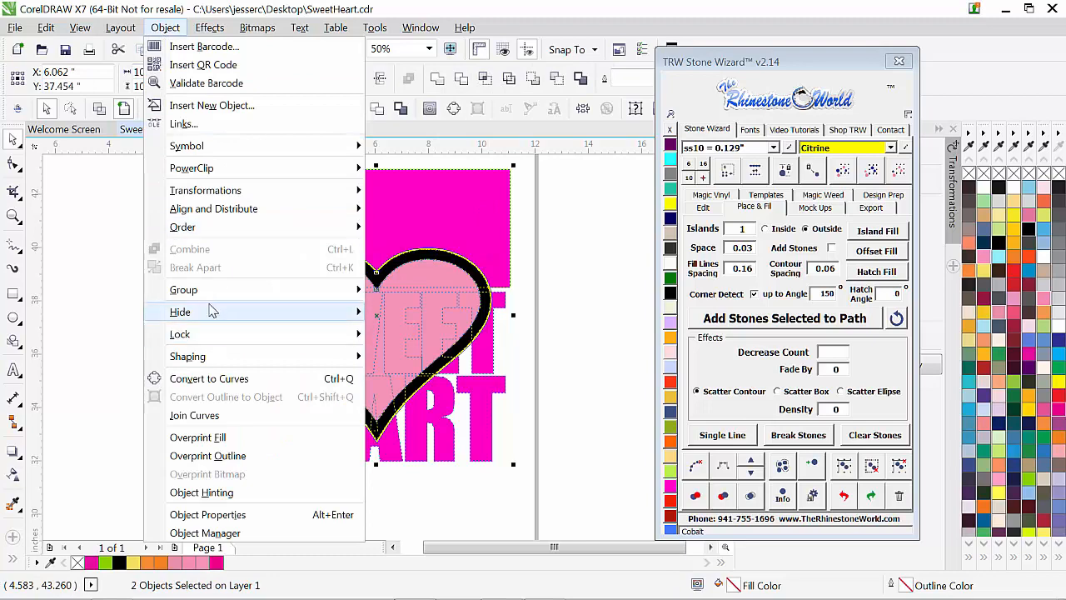
mouse_move(211, 356)
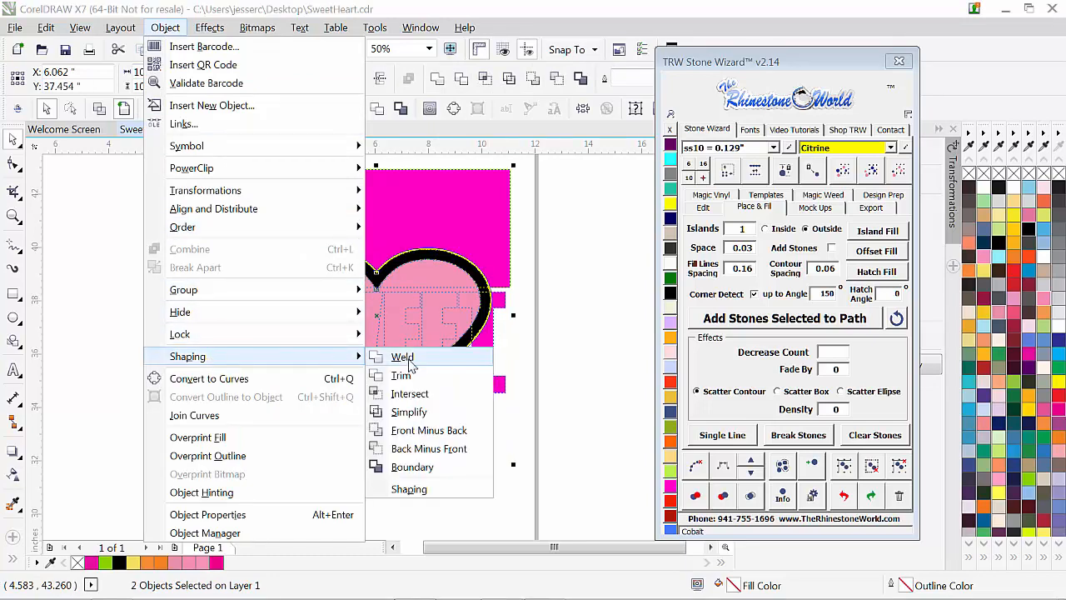
left_click(425, 395)
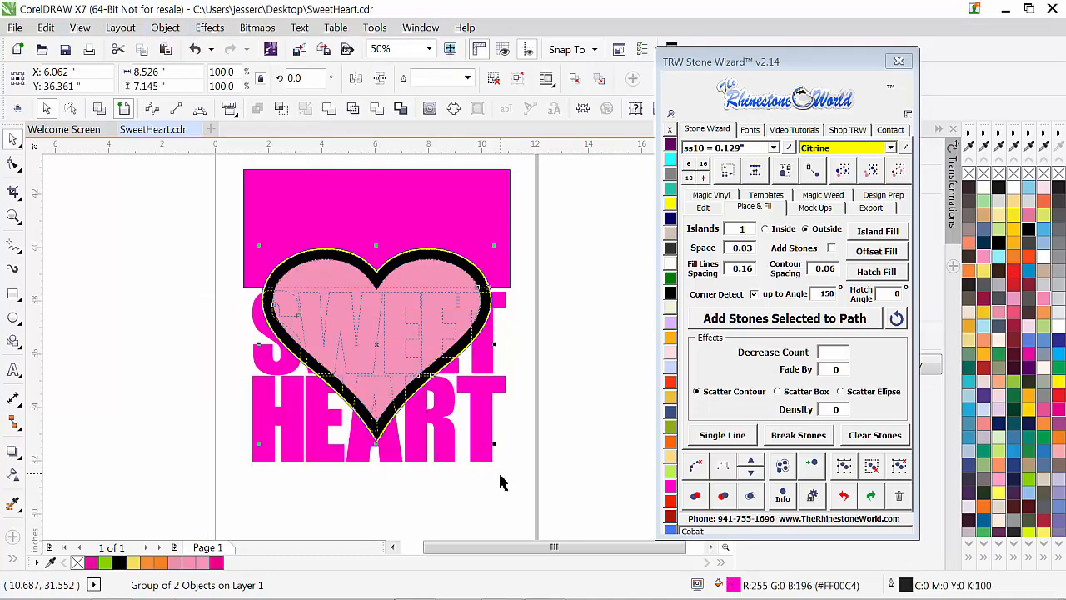
Delete the pink heart group with the black border from above the yellow heart contour.
left_click(419, 308)
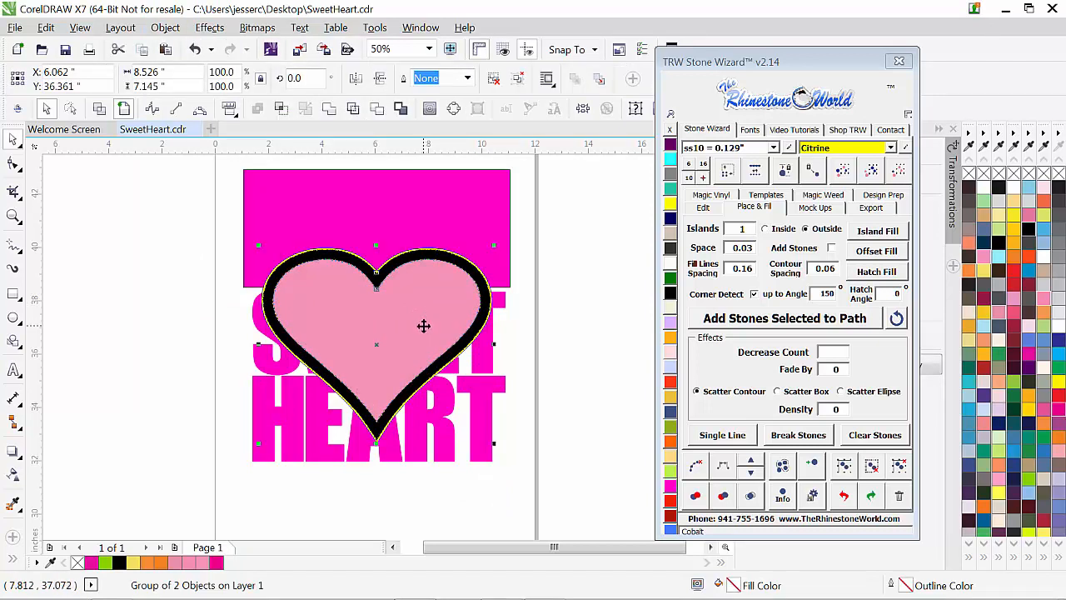
key("Delete")
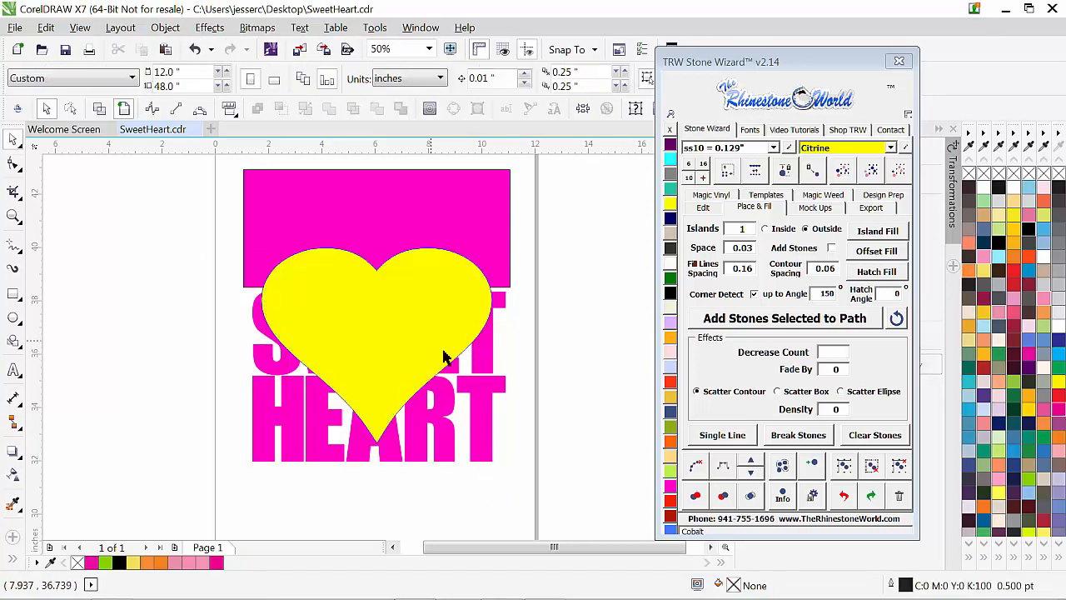
Trim the grouped hot pink rectangle and text with the yellow heart contour and delete the contour.
left_click(486, 322)
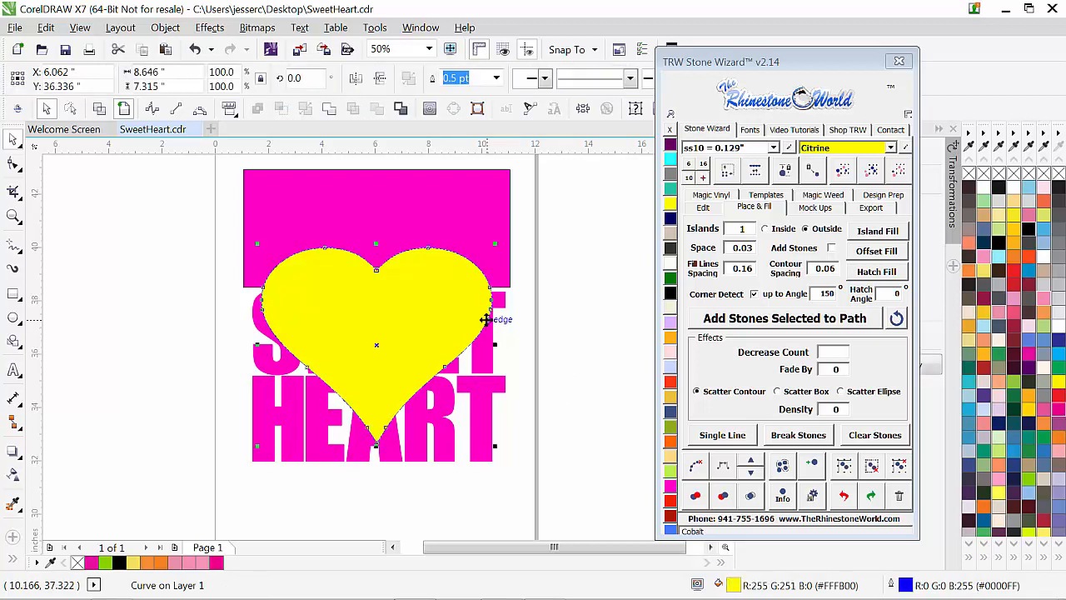
left_click(369, 195, "shift")
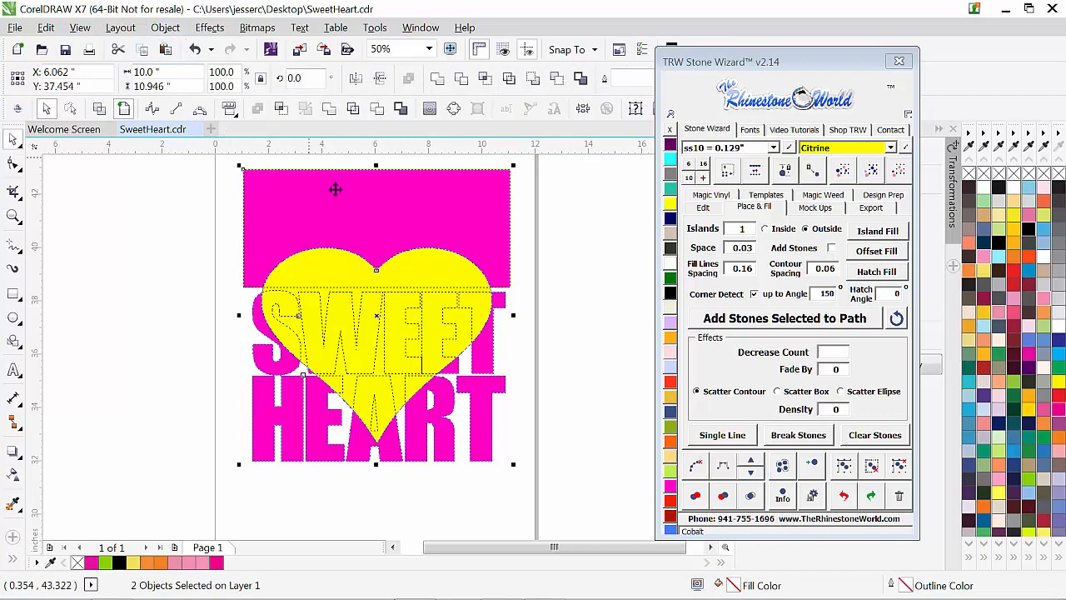
left_click(504, 333)
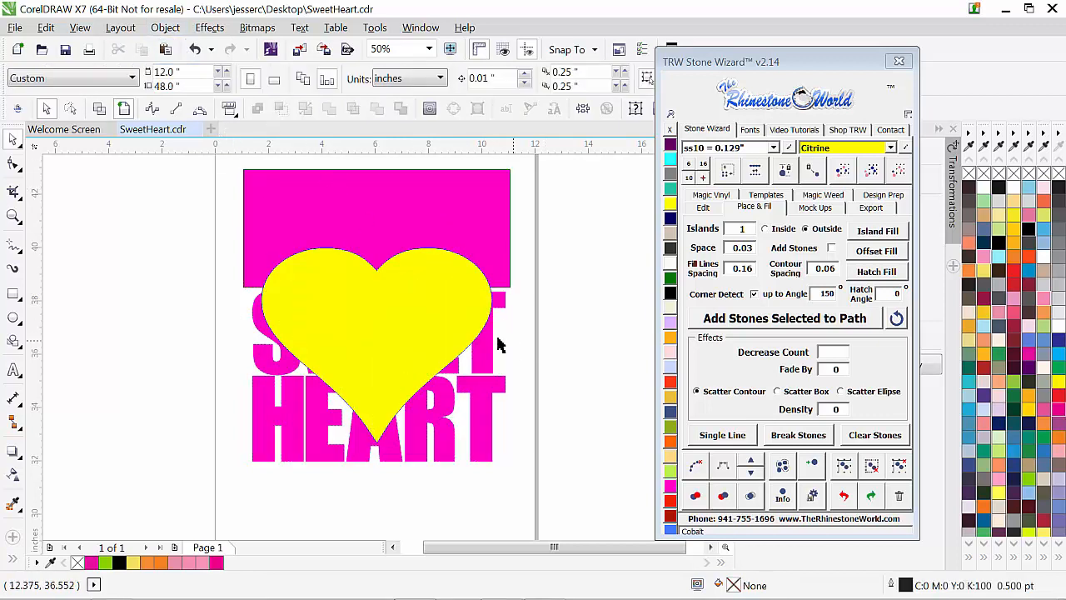
left_click(490, 322)
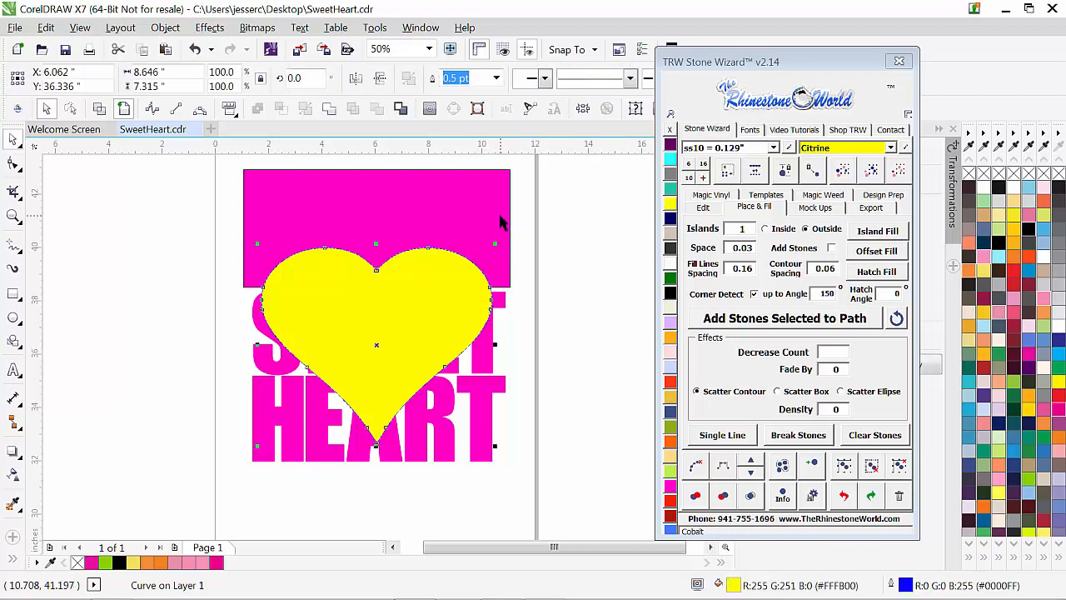
left_click(500, 220, "shift")
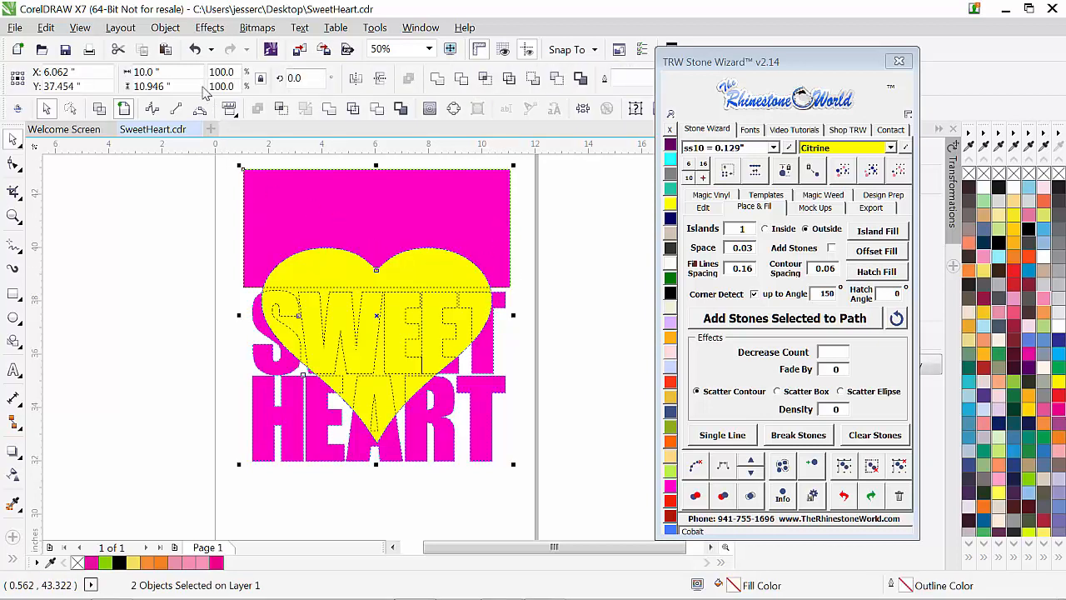
left_click(165, 27)
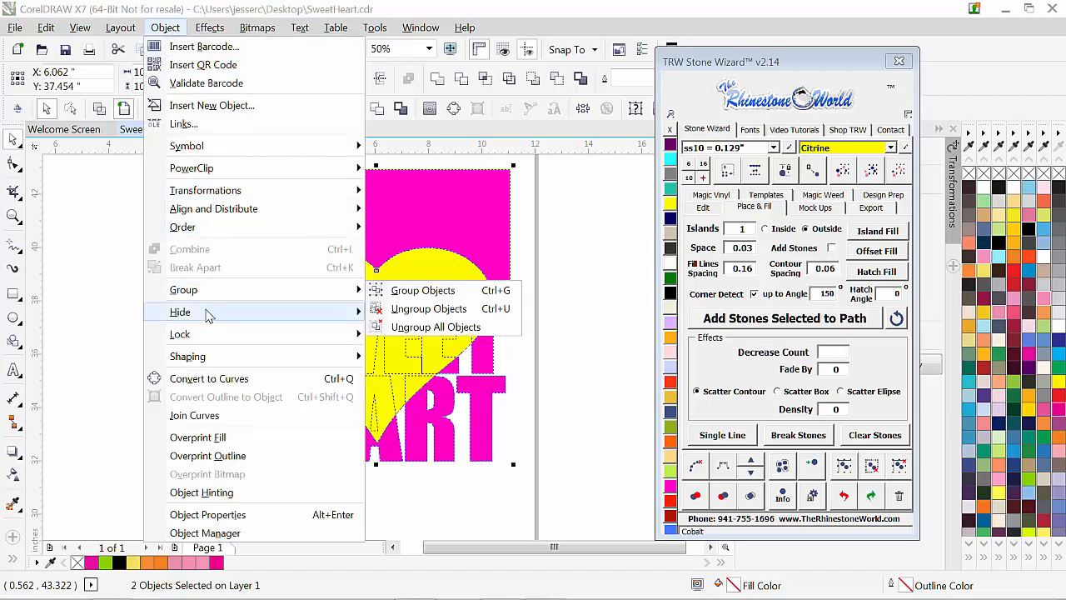
mouse_move(205, 358)
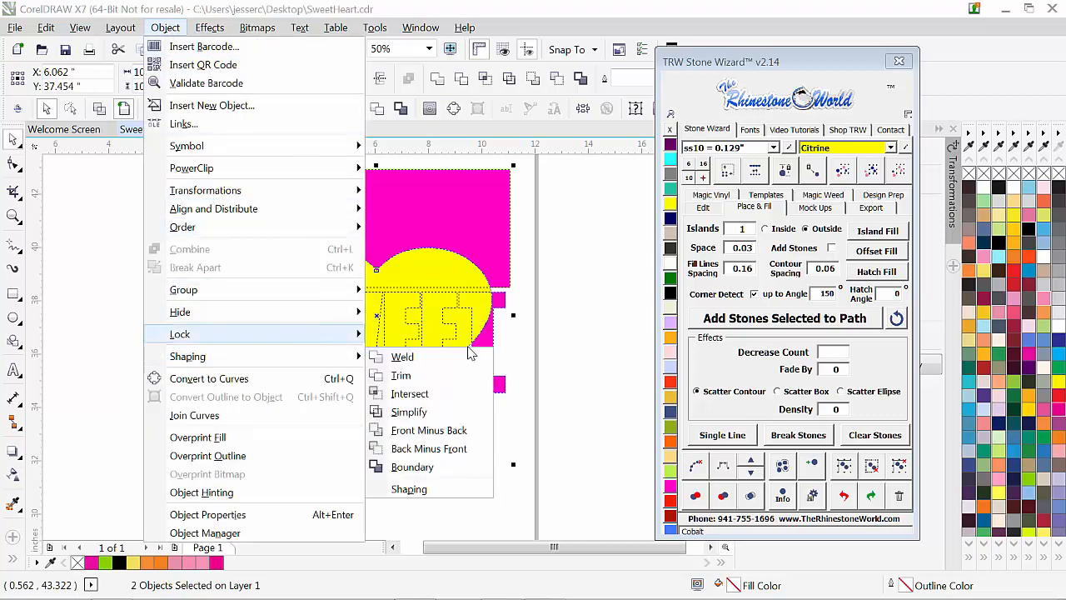
left_click(419, 379)
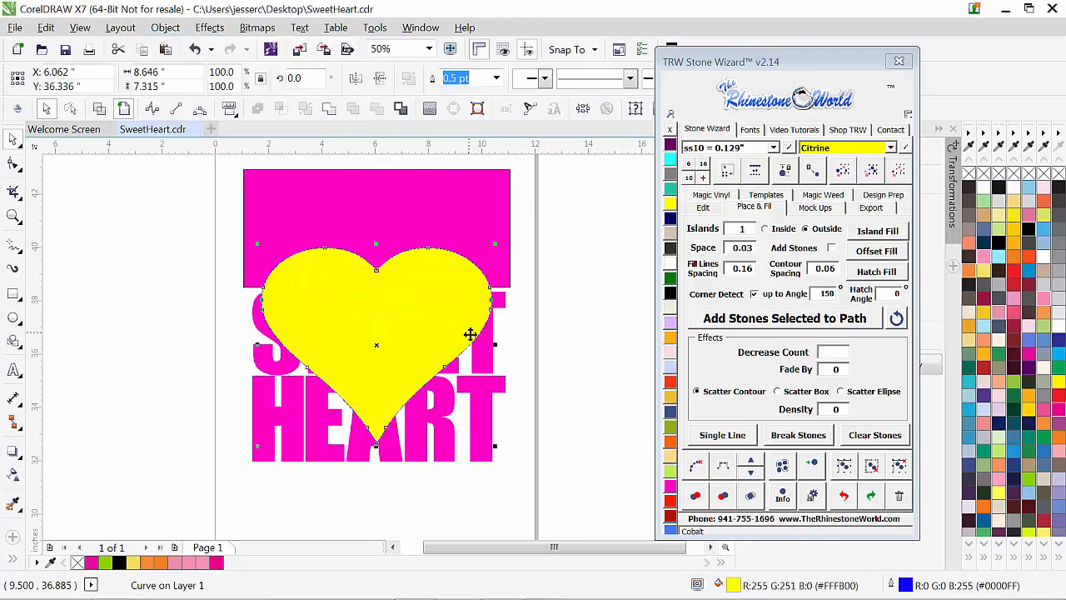
key("Delete")
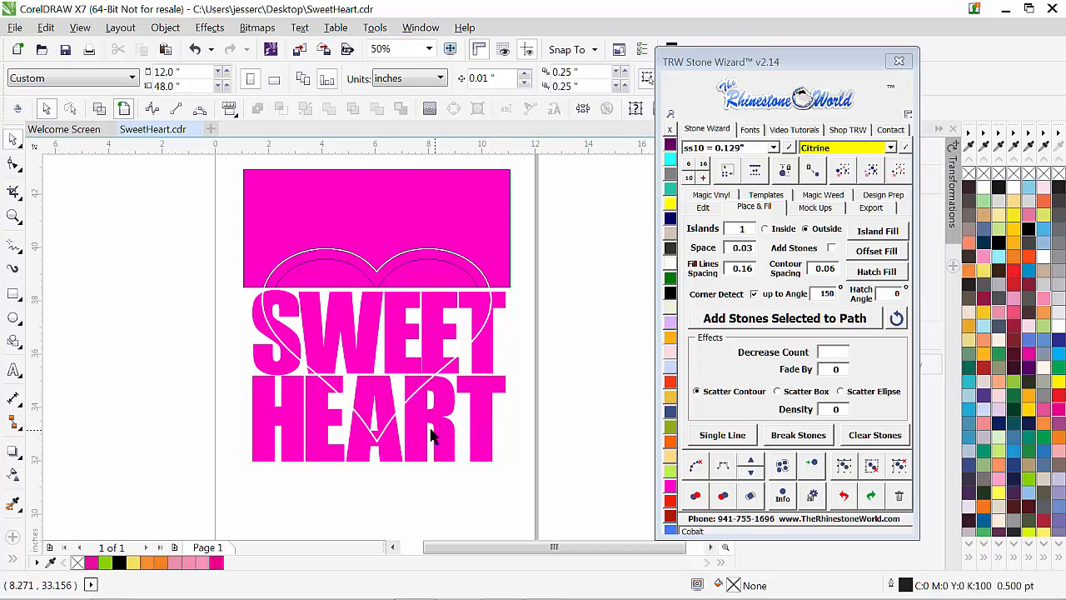
Move the intersected heart group aside to inspect the trimmed cutout behind it, and undo the move.
left_click(398, 348)
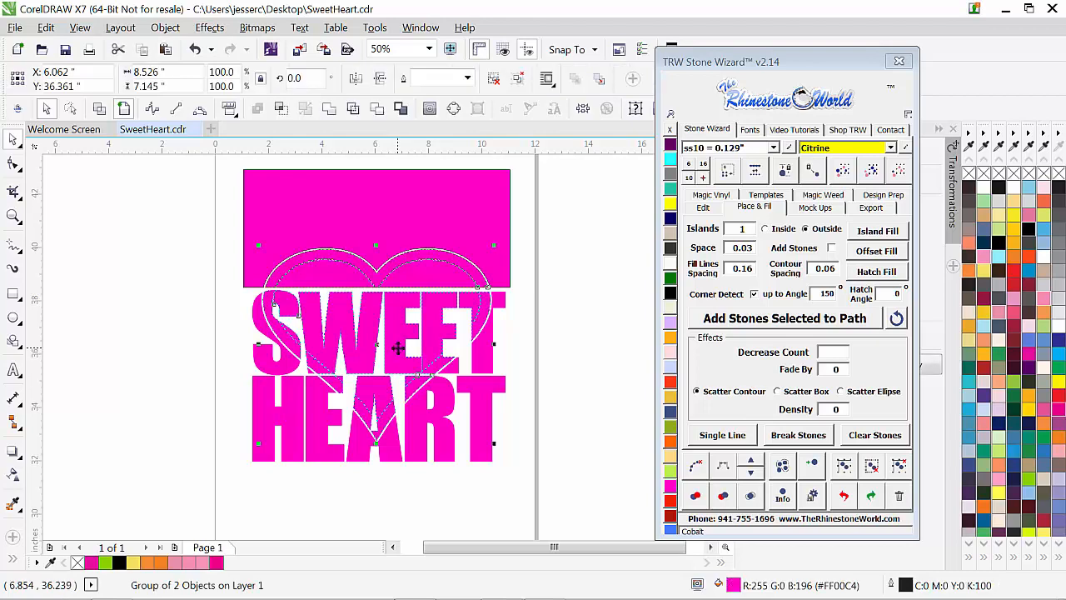
left_click_drag(397, 349, 170, 383)
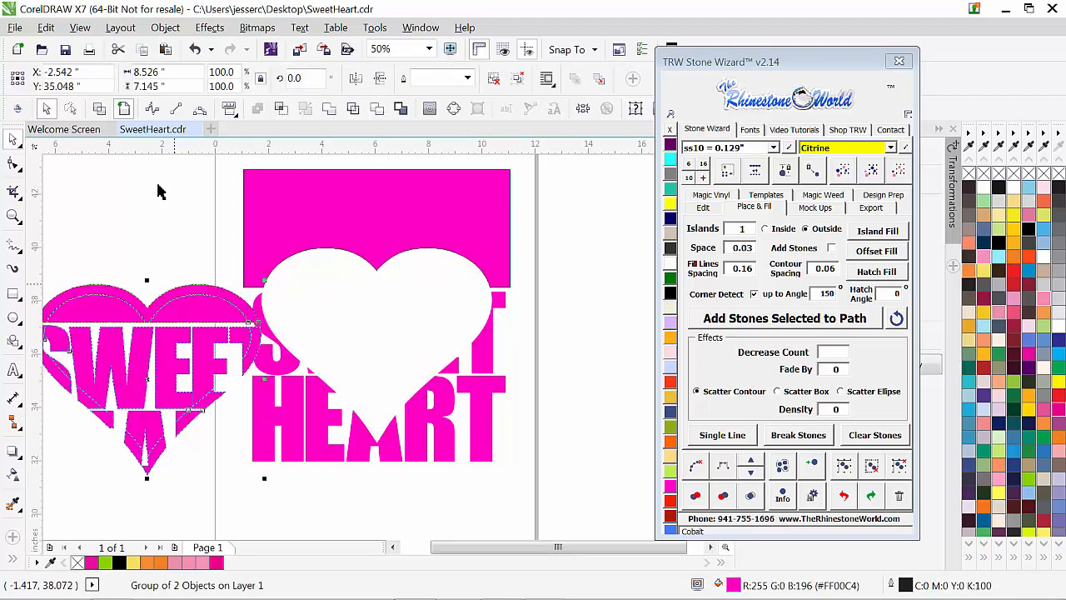
key("ctrl+z")
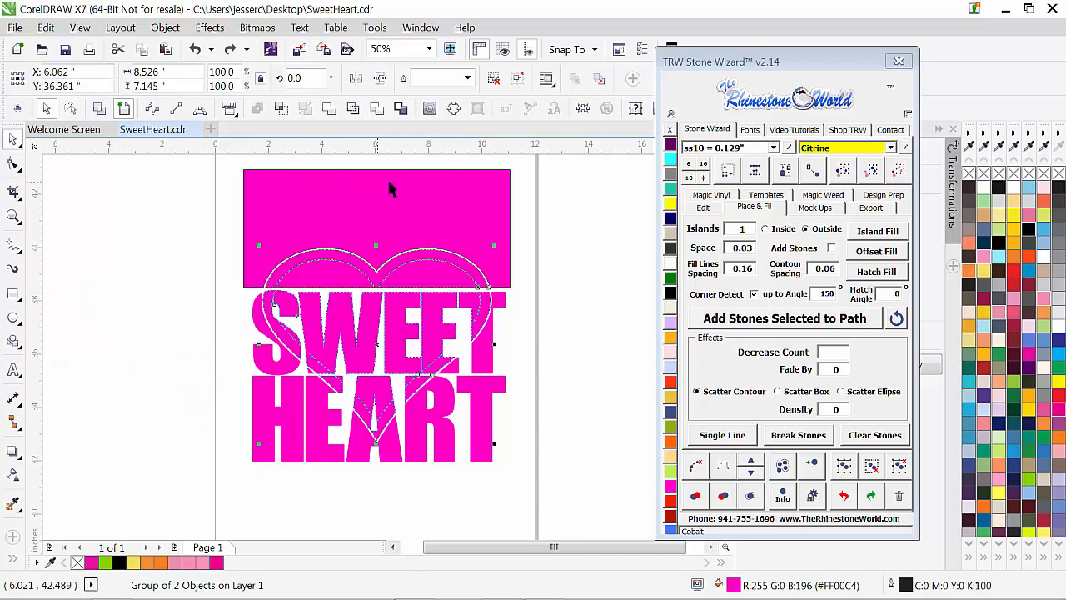
Ungroup the intersected heart and fill its outer border pieces with Jet Black.
right_click(403, 324)
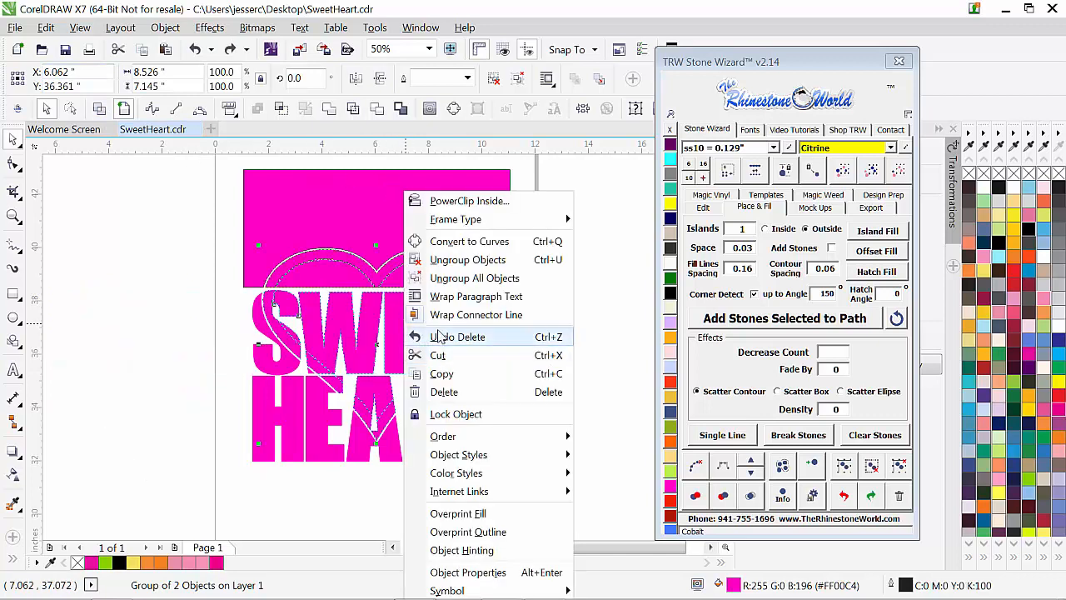
left_click(458, 263)
left_click(553, 344)
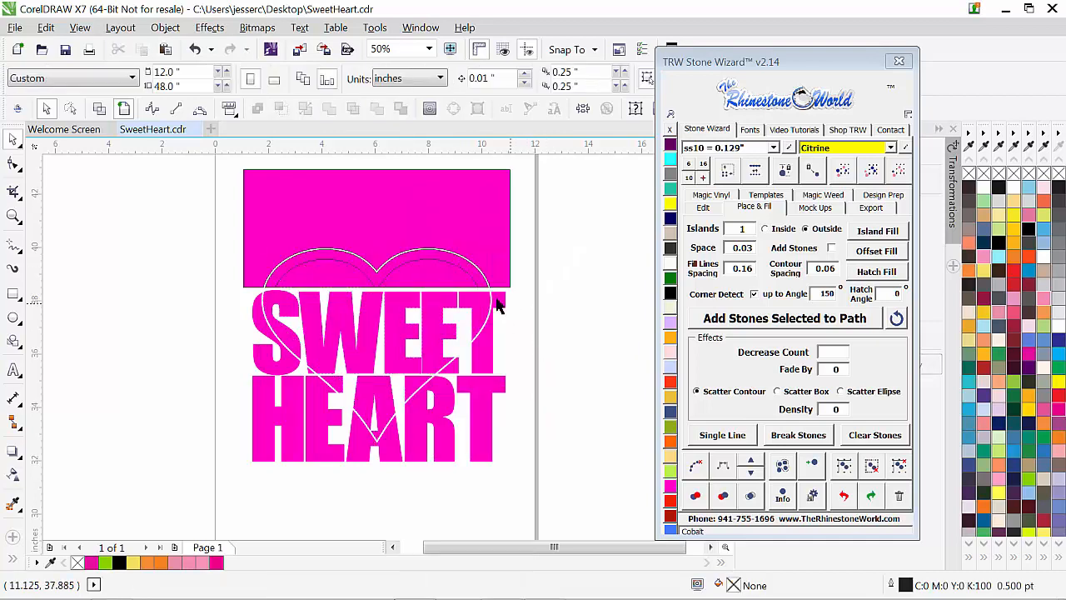
left_click(491, 307)
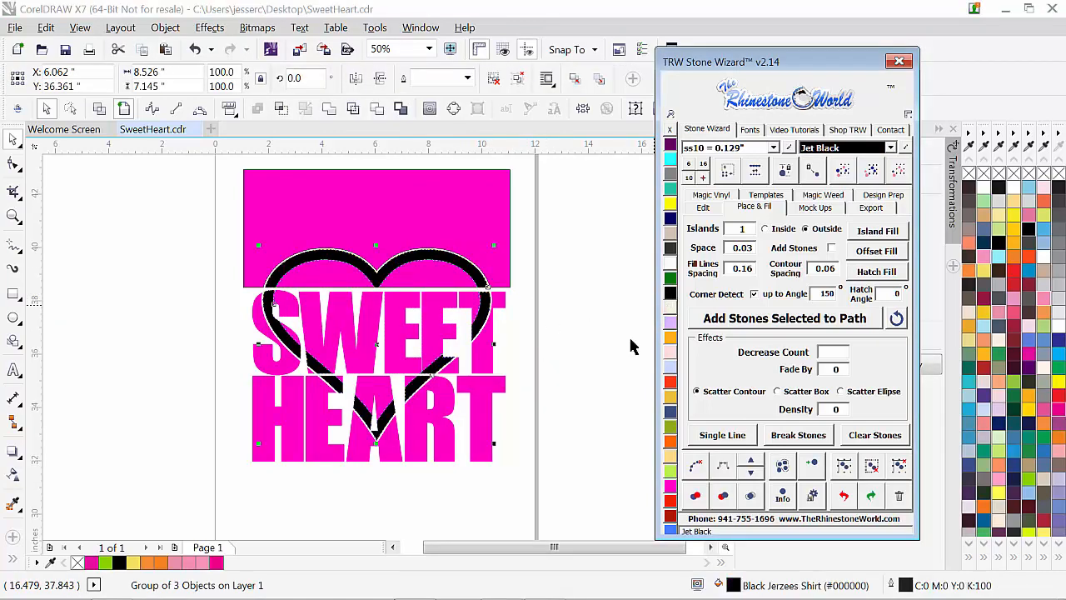
Fill the inner heart pieces, including the lettering inside the border, with light pink.
left_click(432, 315)
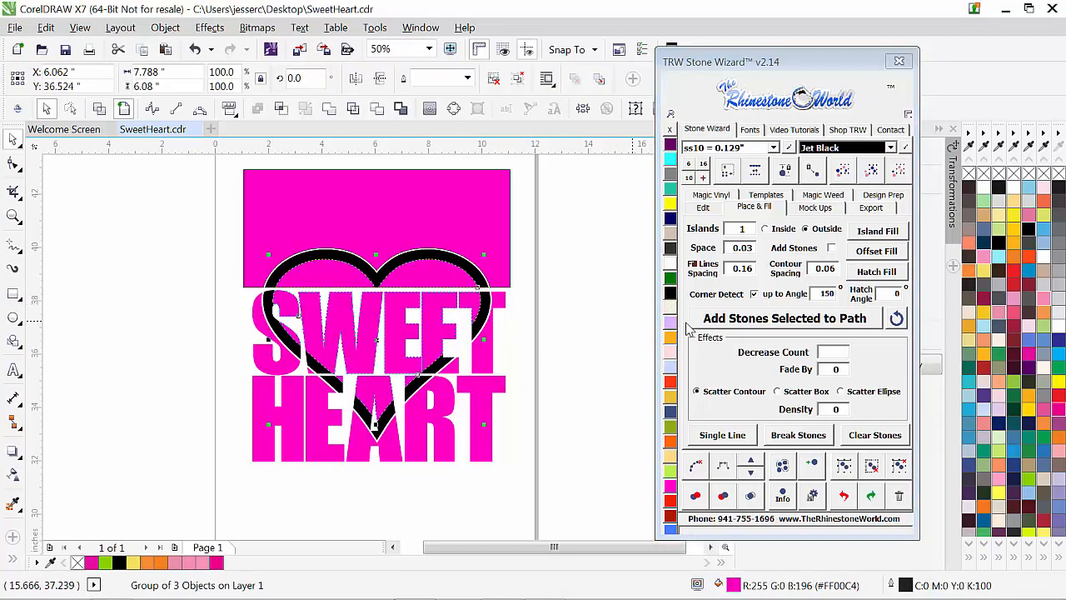
left_click(990, 268)
left_click(566, 353)
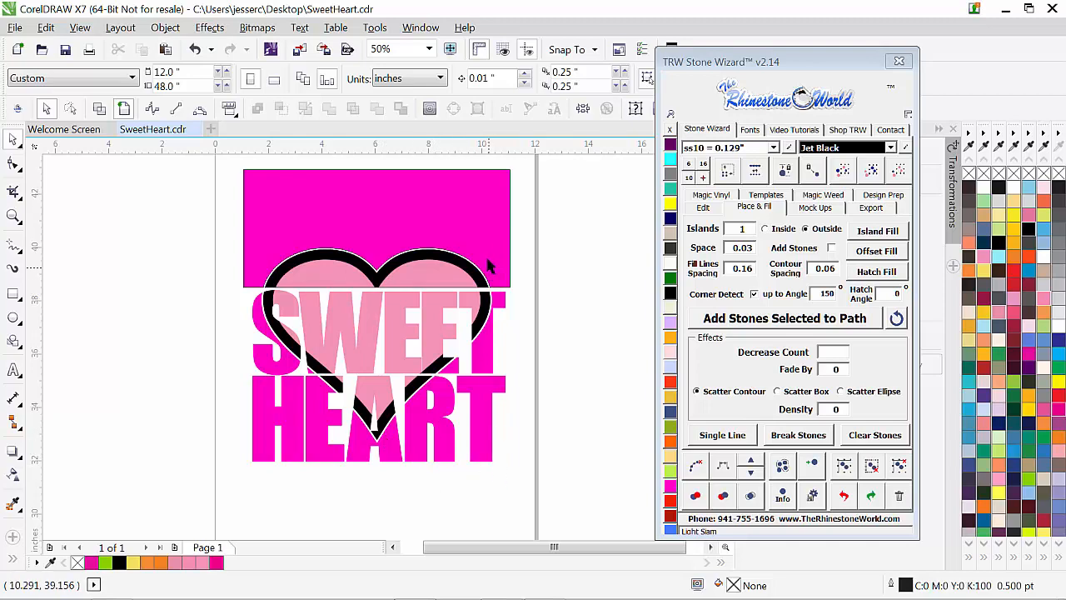
mouse_move(439, 196)
left_mouse_down()
mouse_move(441, 183)
mouse_move(444, 192)
left_mouse_up()
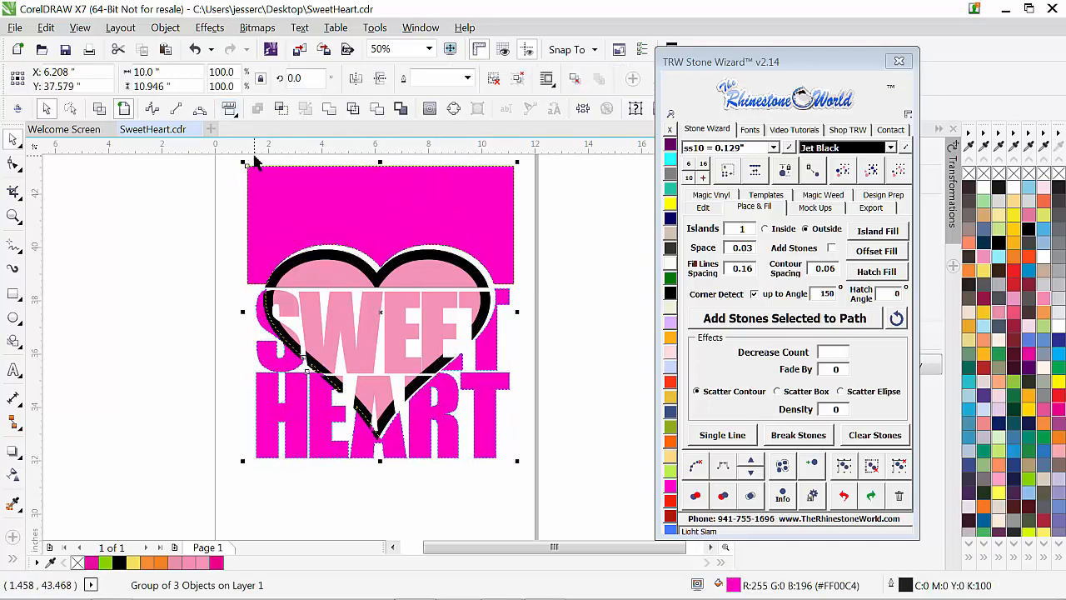
left_click_drag(274, 175, 271, 178)
left_click(591, 301)
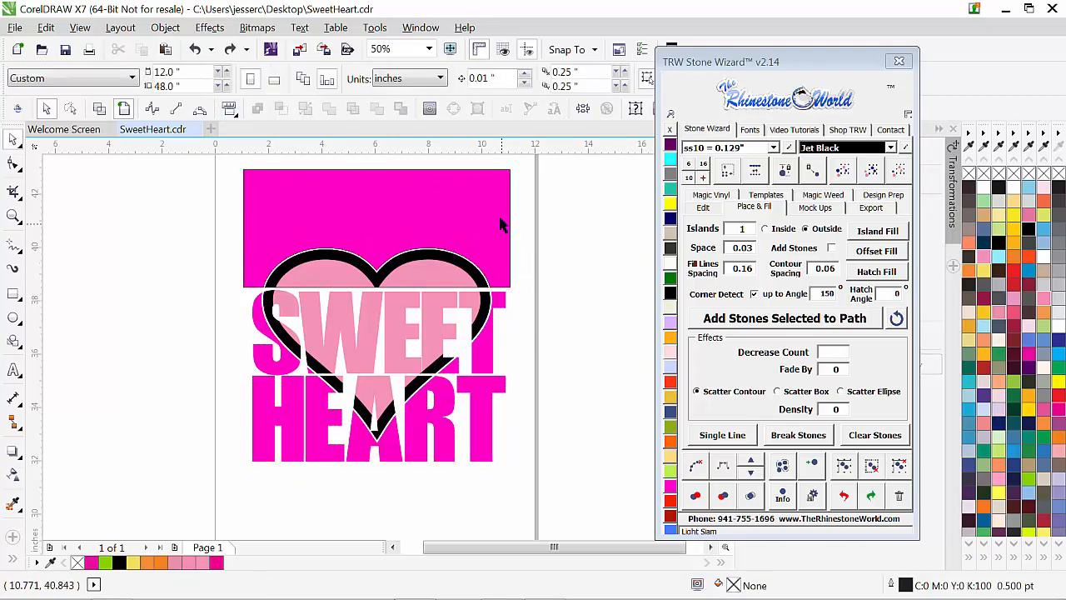
Ungroup the hot pink rectangle and text and delete the rectangle above the lettering.
right_click(493, 218)
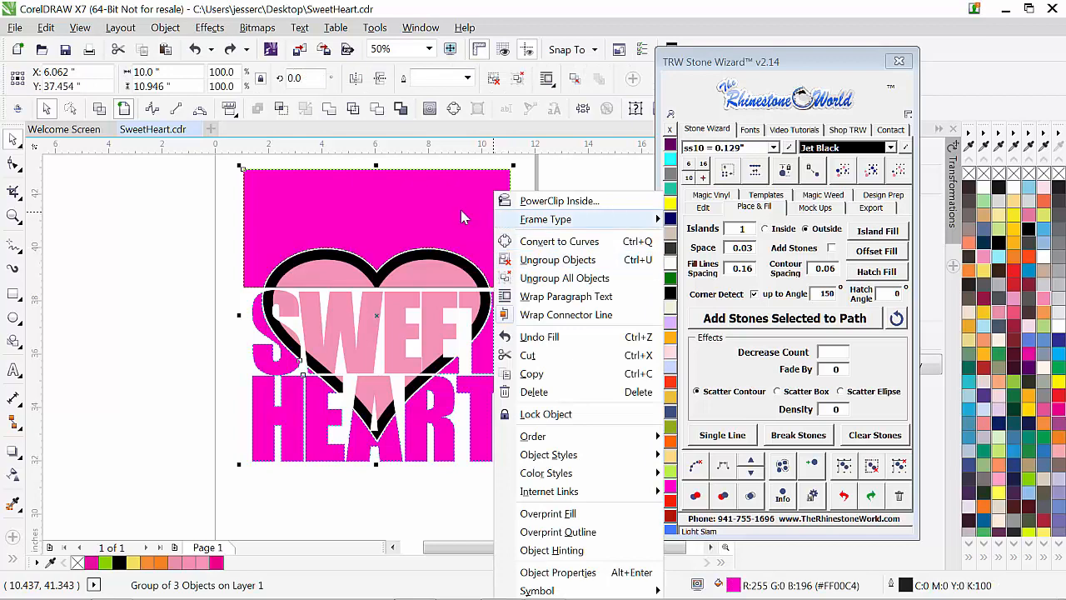
left_click(549, 260)
left_click(515, 246)
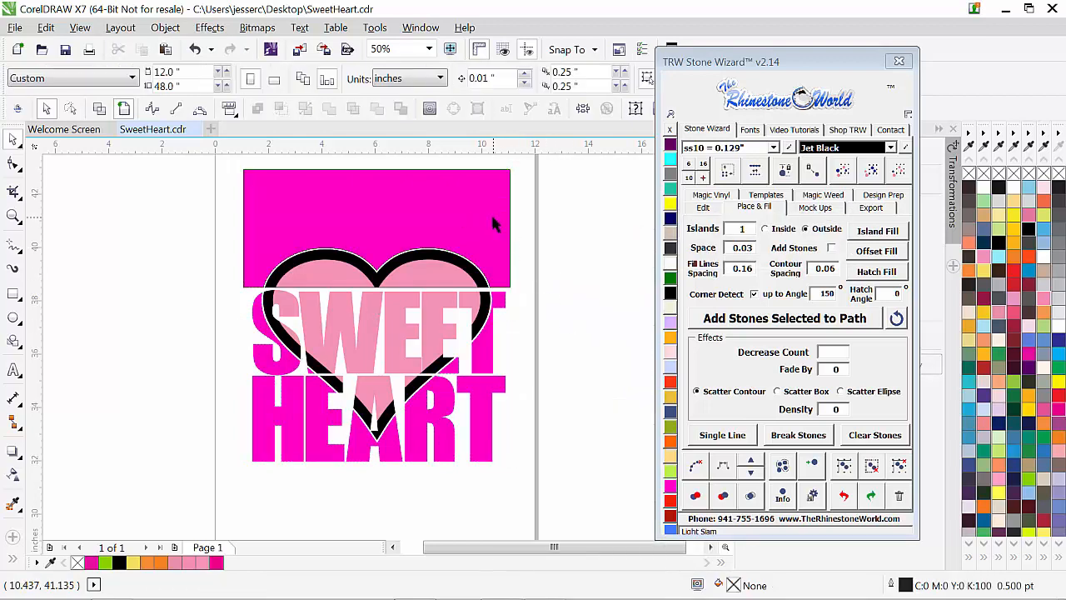
left_click(493, 223)
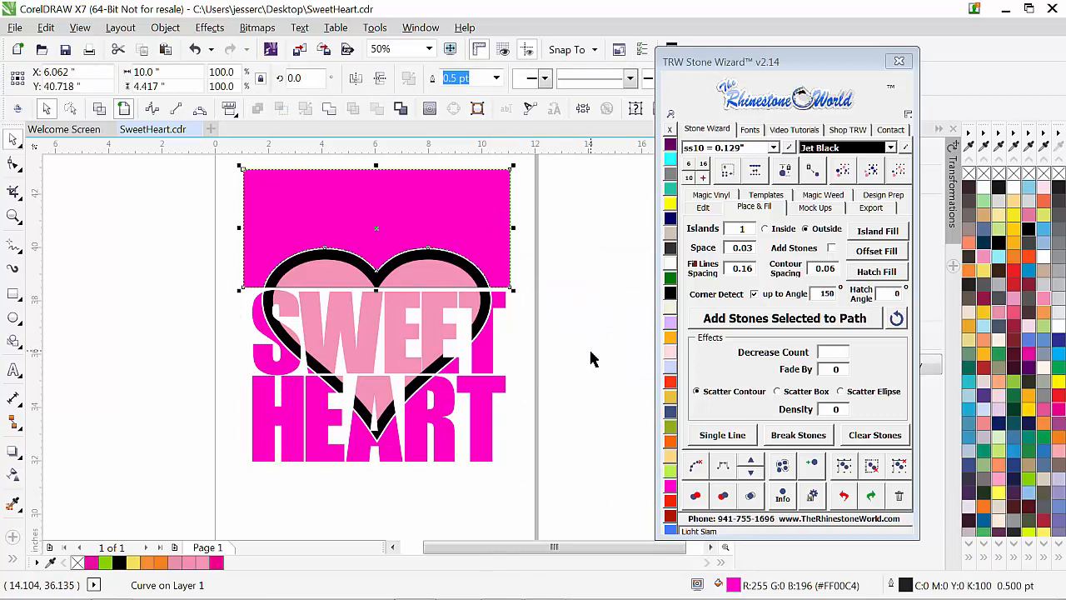
key("Delete")
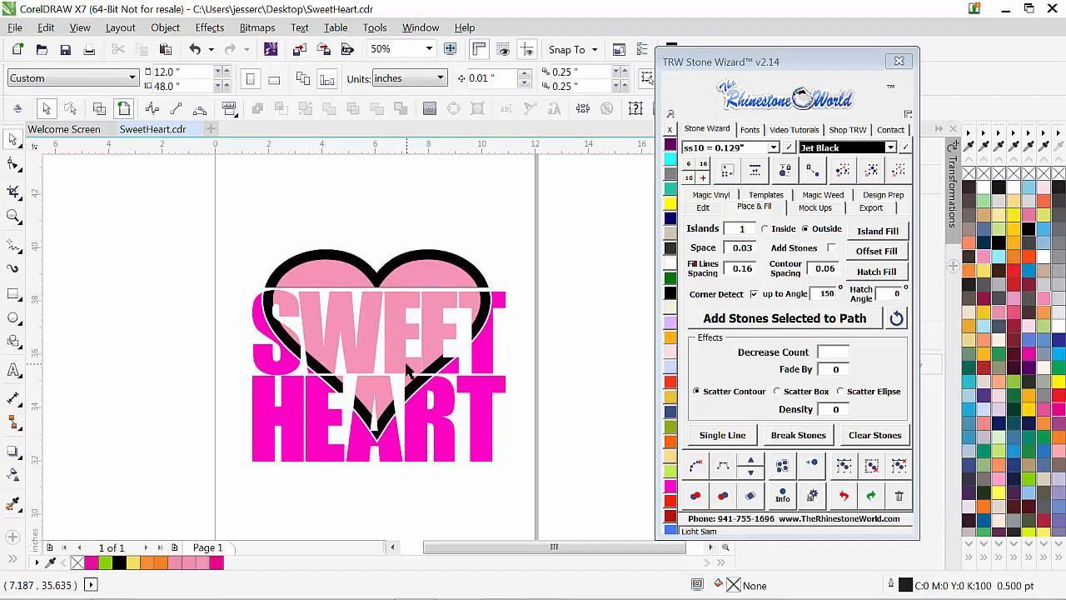
Examine the edge where the black heart border meets the light pink fill, selecting the border group to check its outline.
scroll(428, 356, "up", 1)
scroll(439, 384, "up", 1)
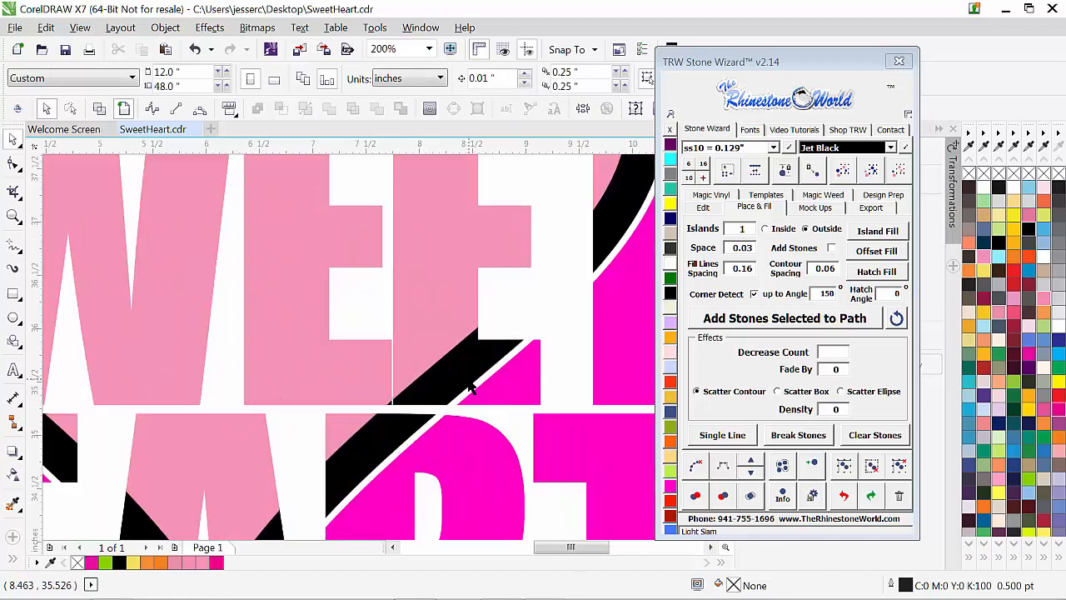
left_click(212, 290)
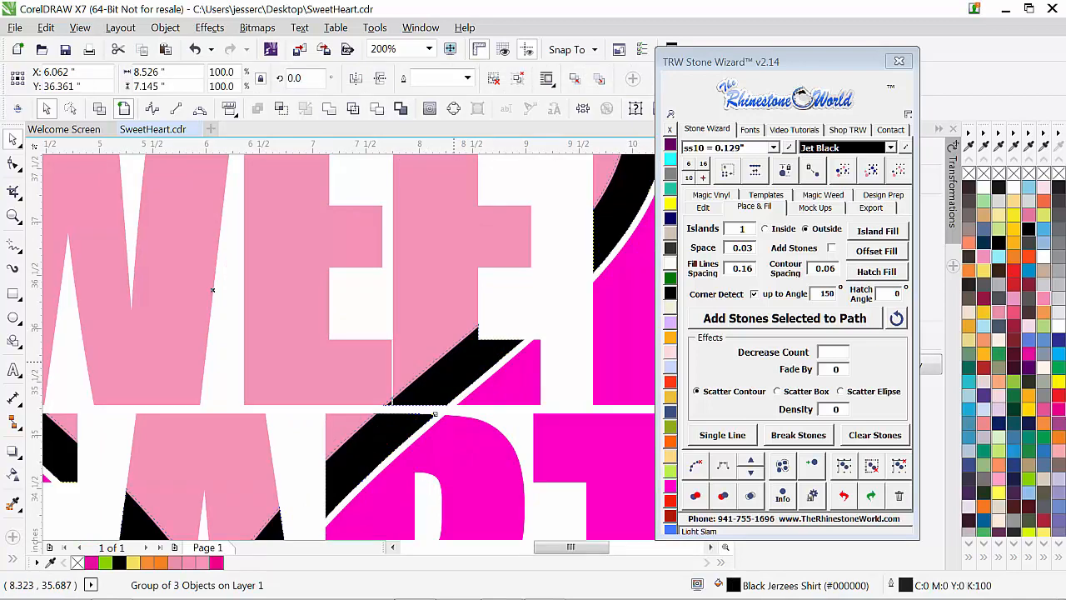
scroll(450, 324, "up", 2)
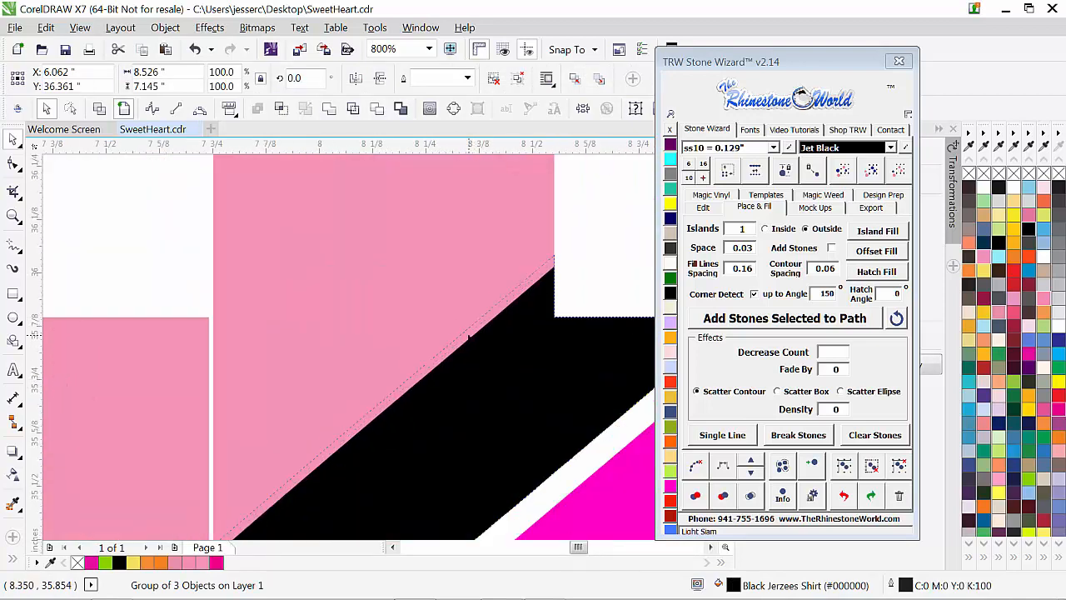
scroll(464, 333, "down", 4)
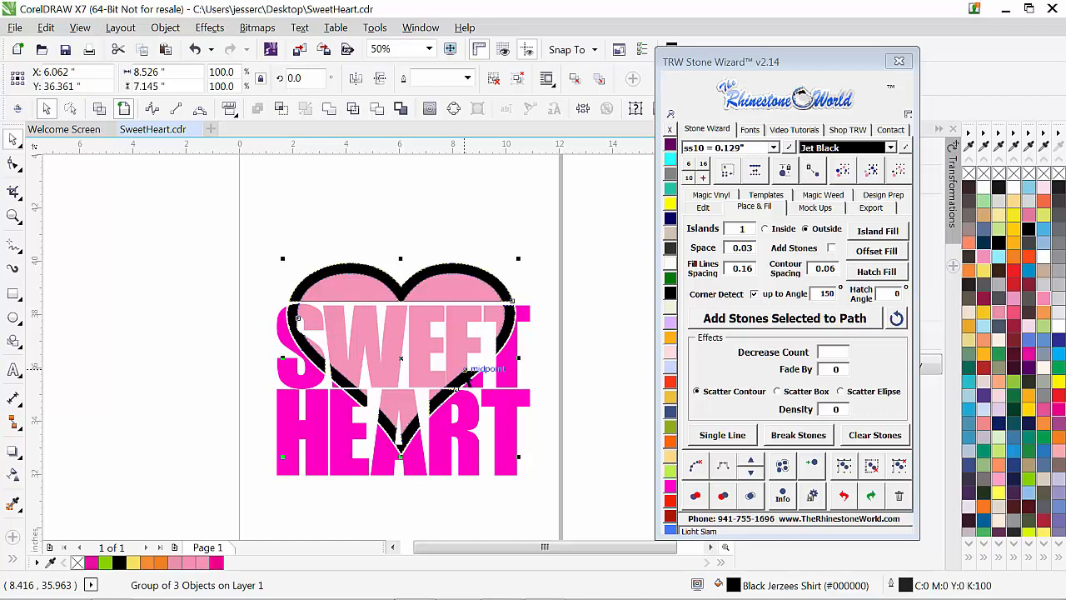
scroll(464, 369, "down", 2)
scroll(464, 369, "up", 2)
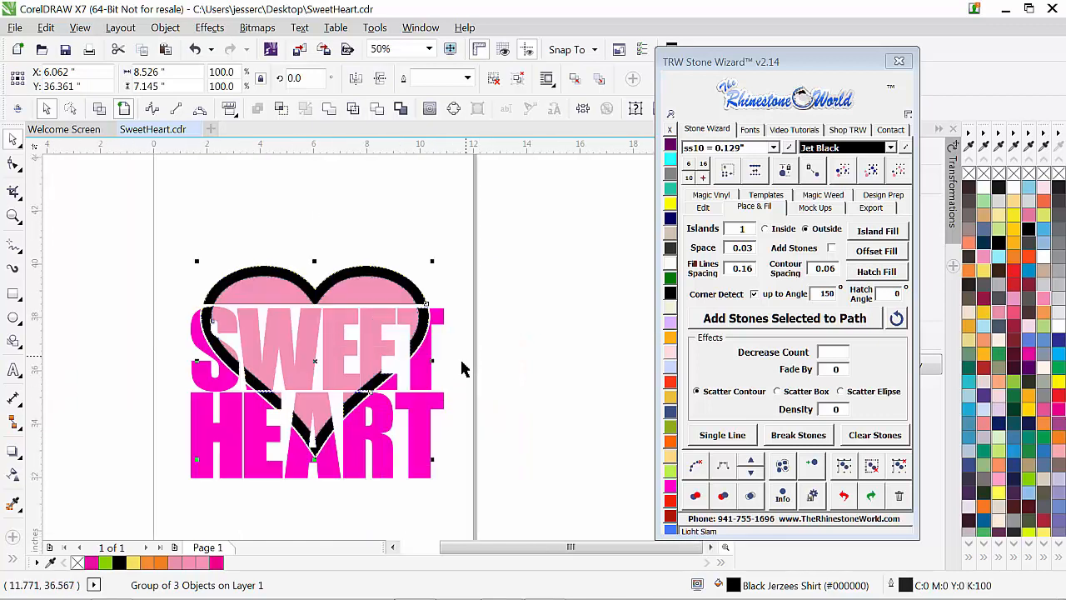